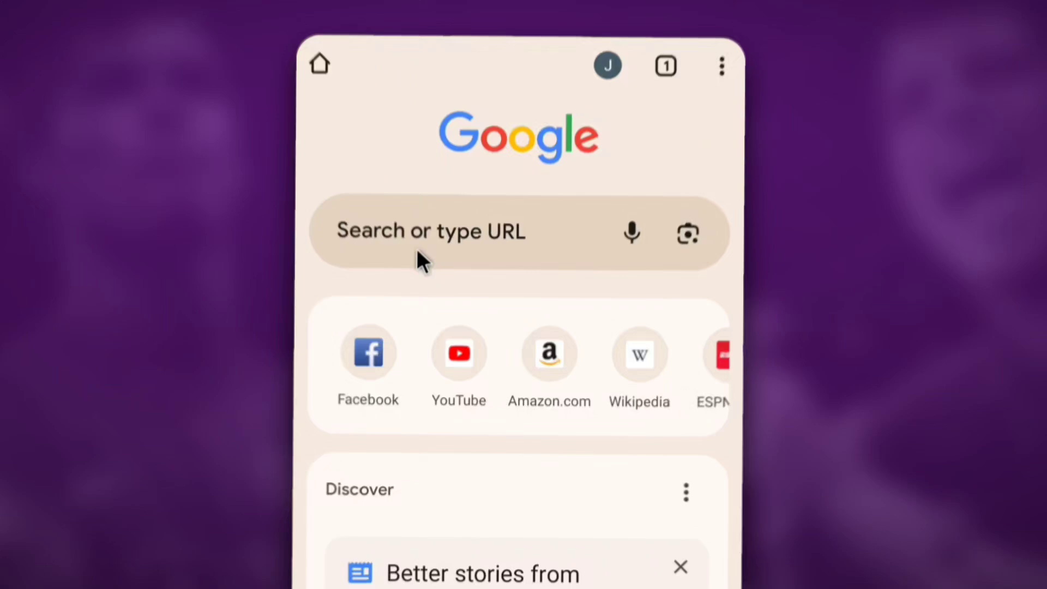
Step: Search Google for "video enhancer"
{"action": "left_click", "coordinate": [458, 228]}
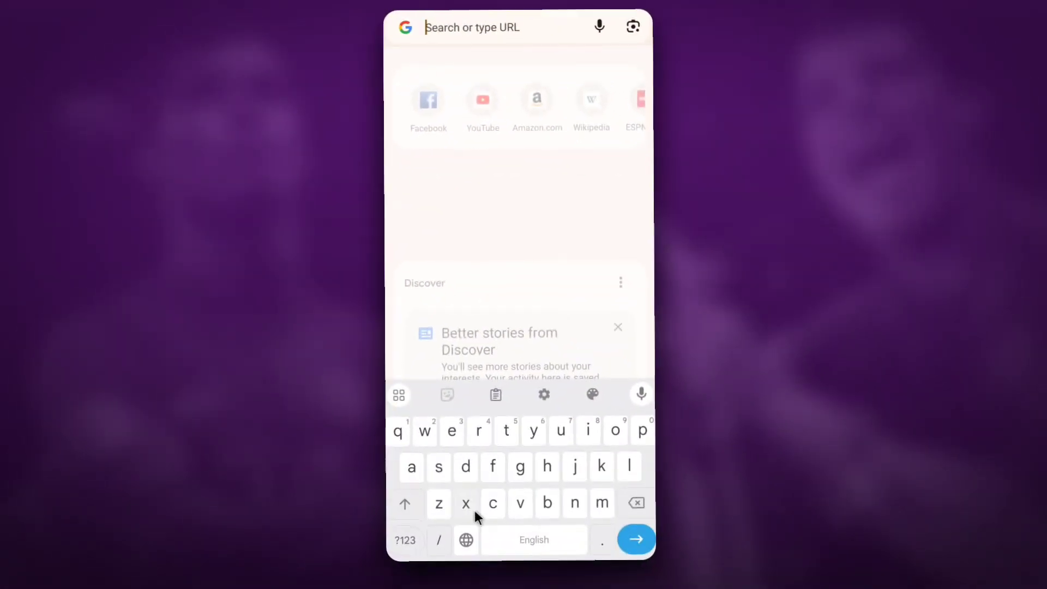
{"action": "left_click", "coordinate": [519, 526]}
{"action": "left_click", "coordinate": [590, 449]}
{"action": "left_click", "coordinate": [468, 464]}
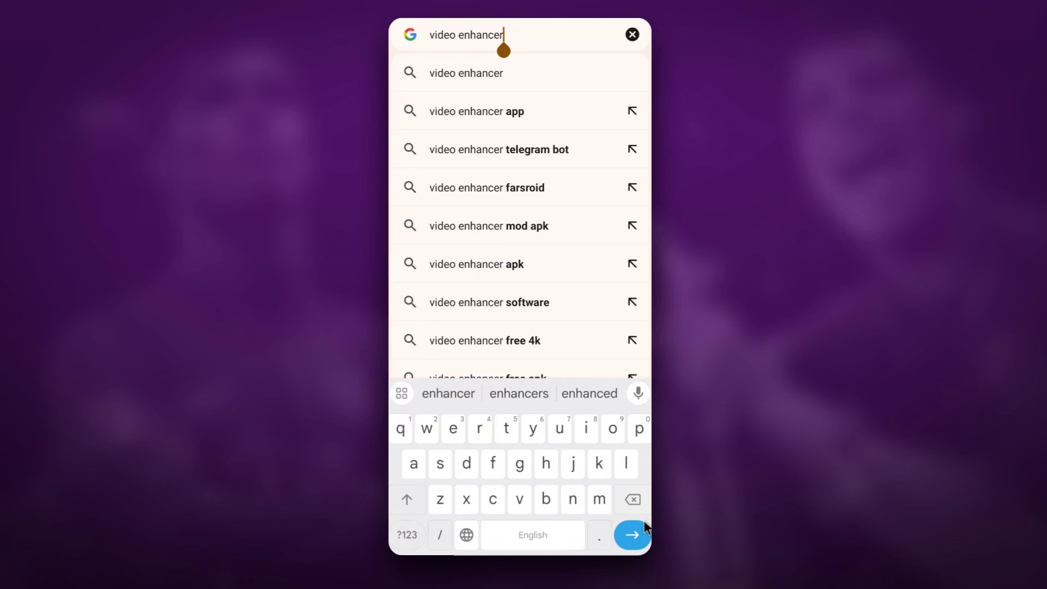
{"action": "left_click", "coordinate": [636, 528]}
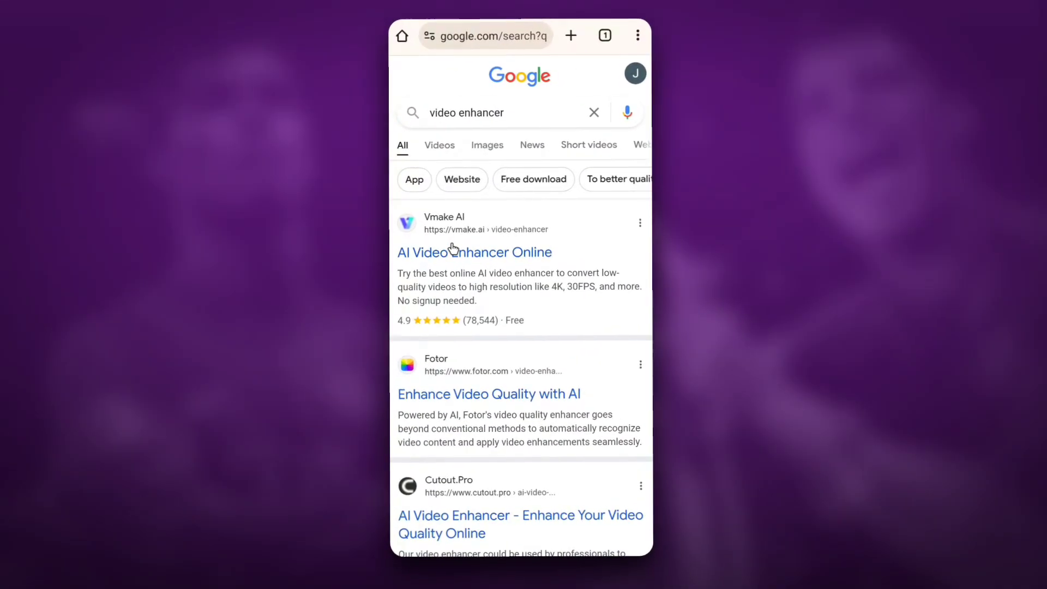
Step: Open the Vmake AI Video Enhancer site from the search results and accept its cookies
{"action": "left_click", "coordinate": [452, 250]}
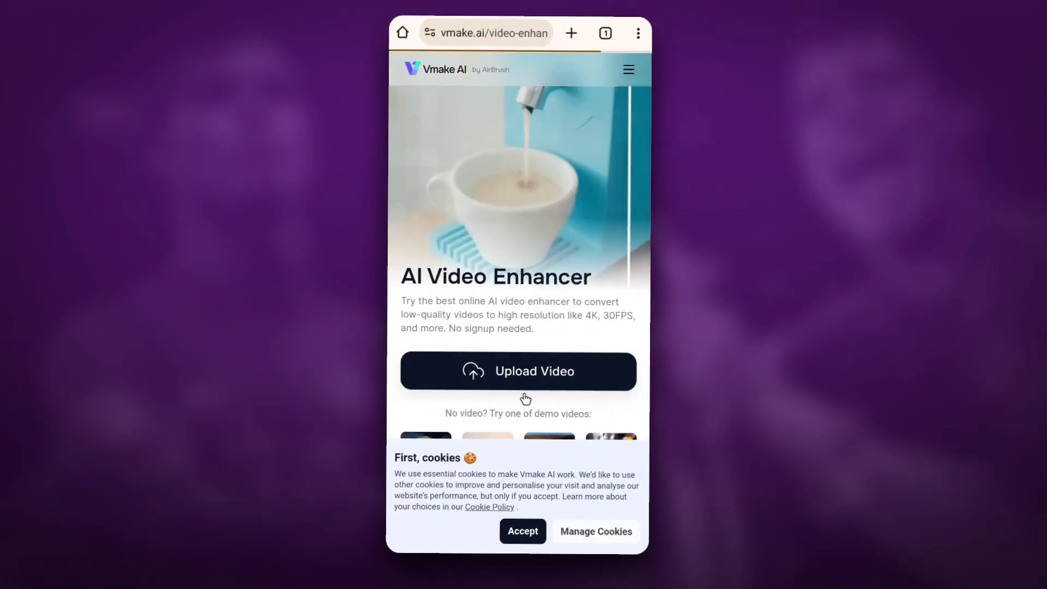
{"action": "left_click", "coordinate": [525, 532]}
{"action": "scroll", "coordinate": [509, 403], "scroll_direction": "down", "scroll_amount": 2}
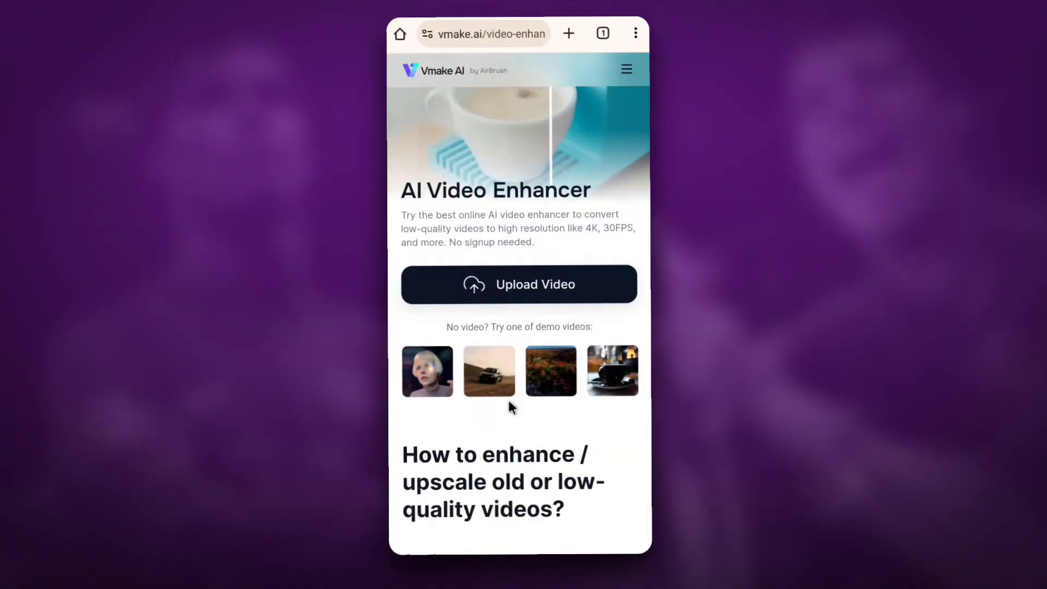
Step: Upload the video lv_0_20241015203357.mp4 from the device's recent files for enhancement and play the enhanced result
{"action": "left_click", "coordinate": [515, 284]}
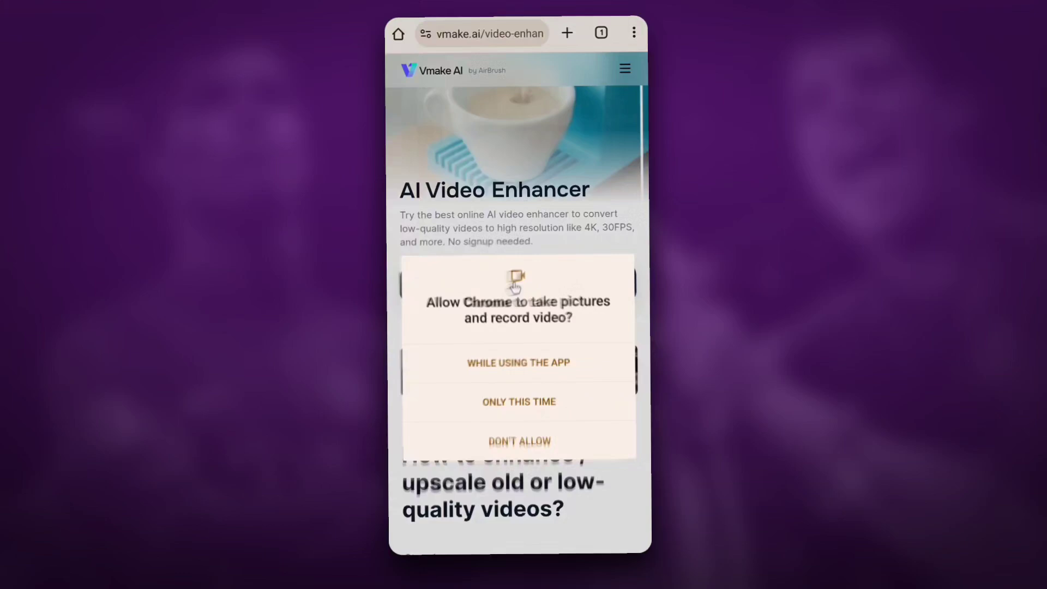
{"action": "left_click", "coordinate": [510, 299]}
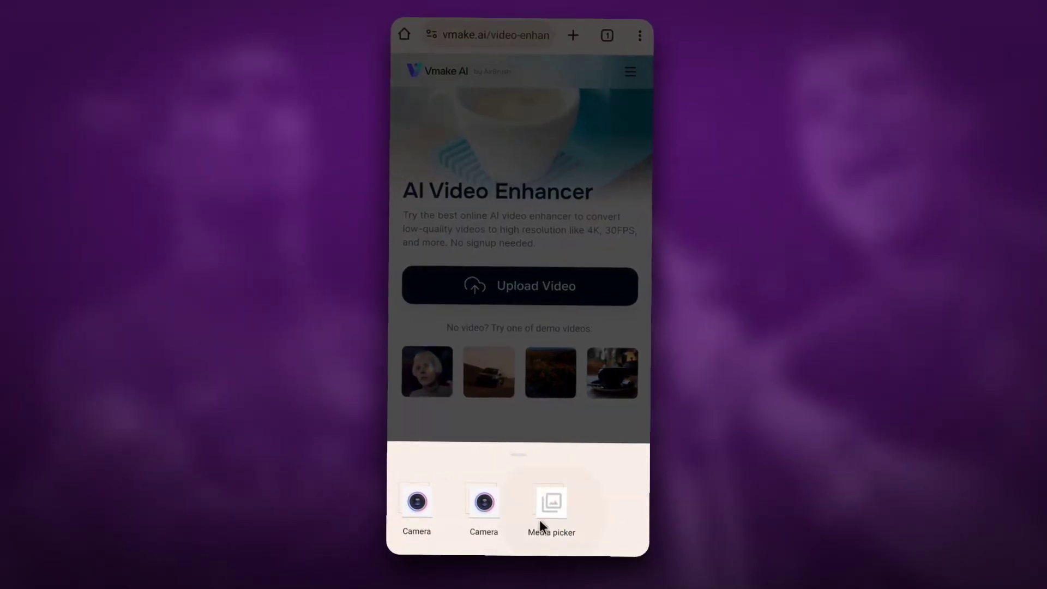
{"action": "left_click", "coordinate": [551, 507]}
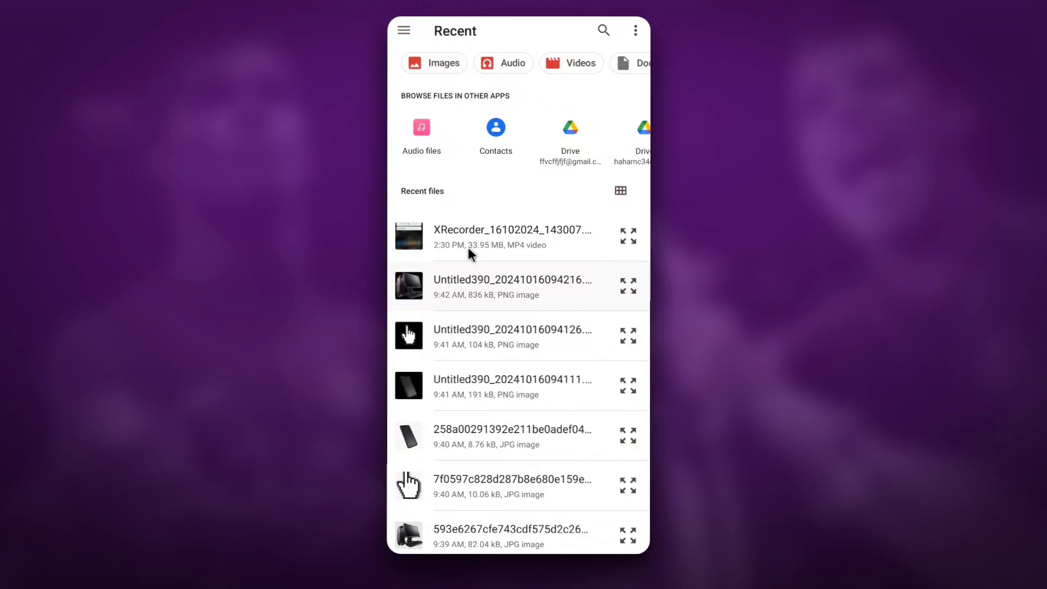
{"action": "scroll", "coordinate": [453, 284], "scroll_direction": "down", "scroll_amount": 5}
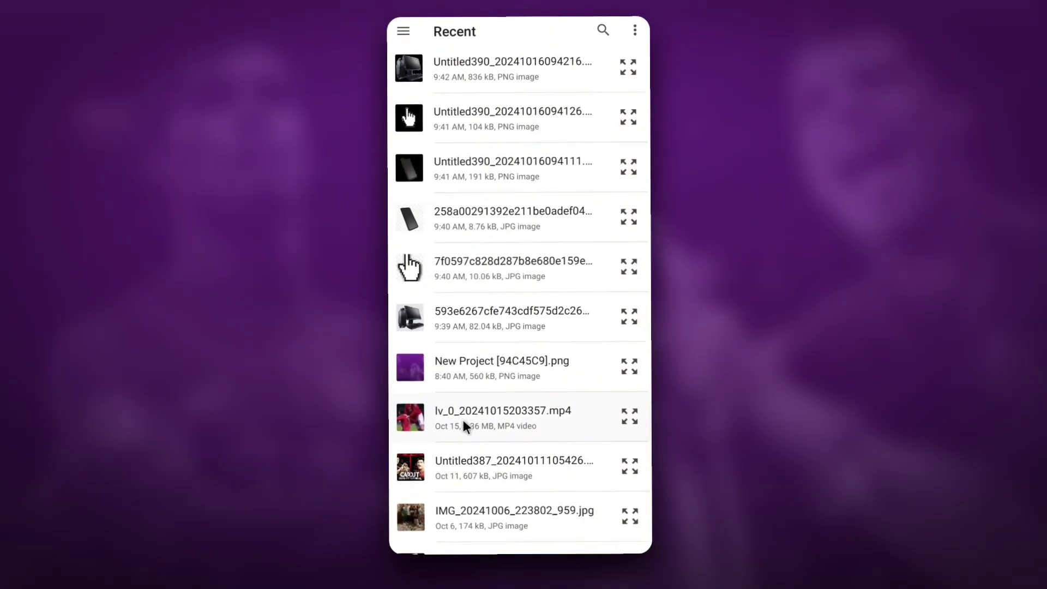
{"action": "left_click", "coordinate": [402, 425]}
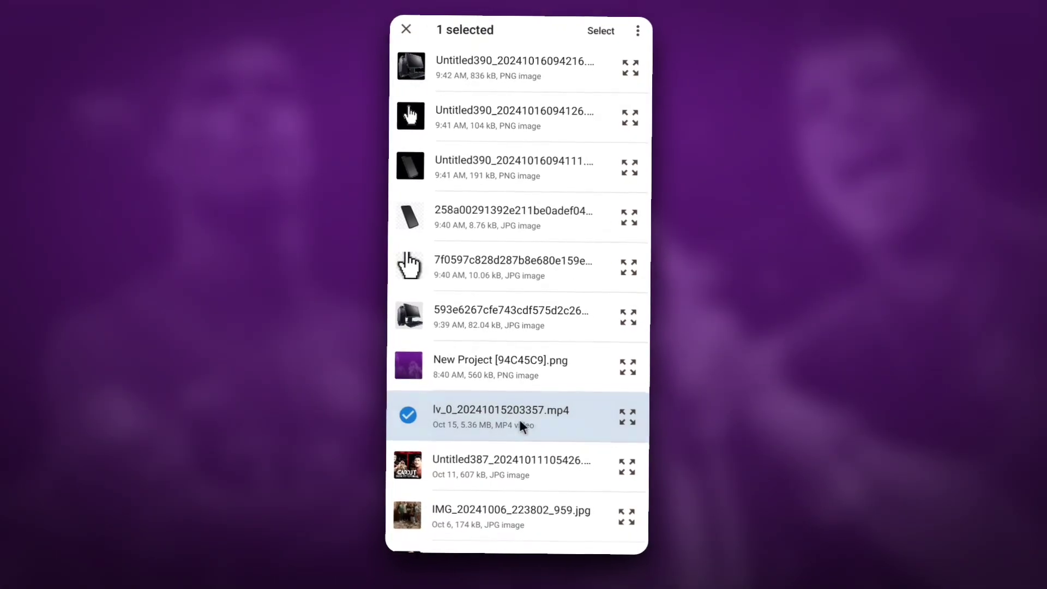
{"action": "left_click", "coordinate": [601, 32]}
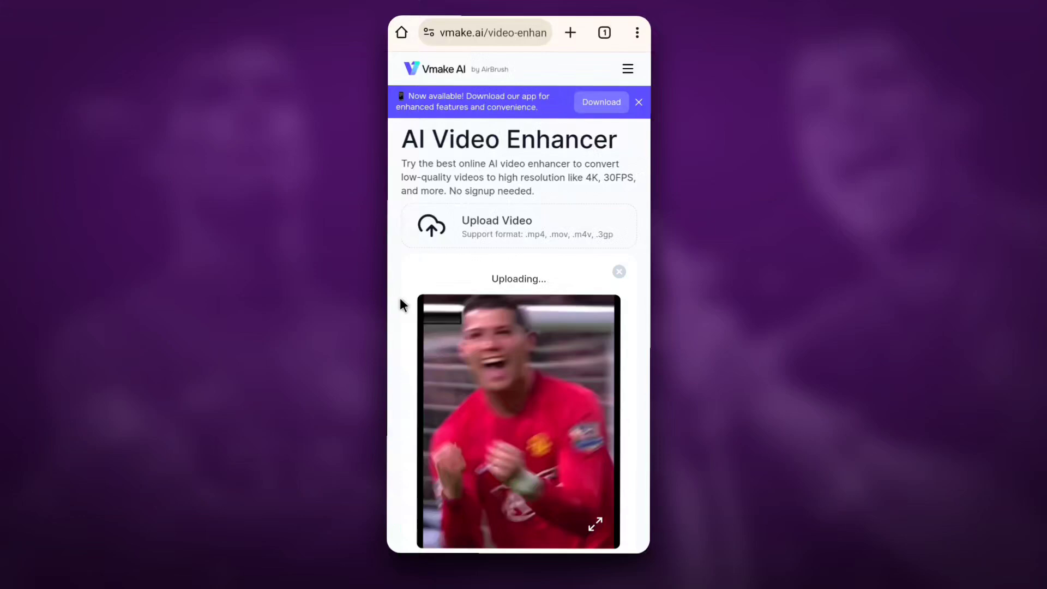
{"action": "scroll", "coordinate": [491, 283], "scroll_direction": "down", "scroll_amount": 1}
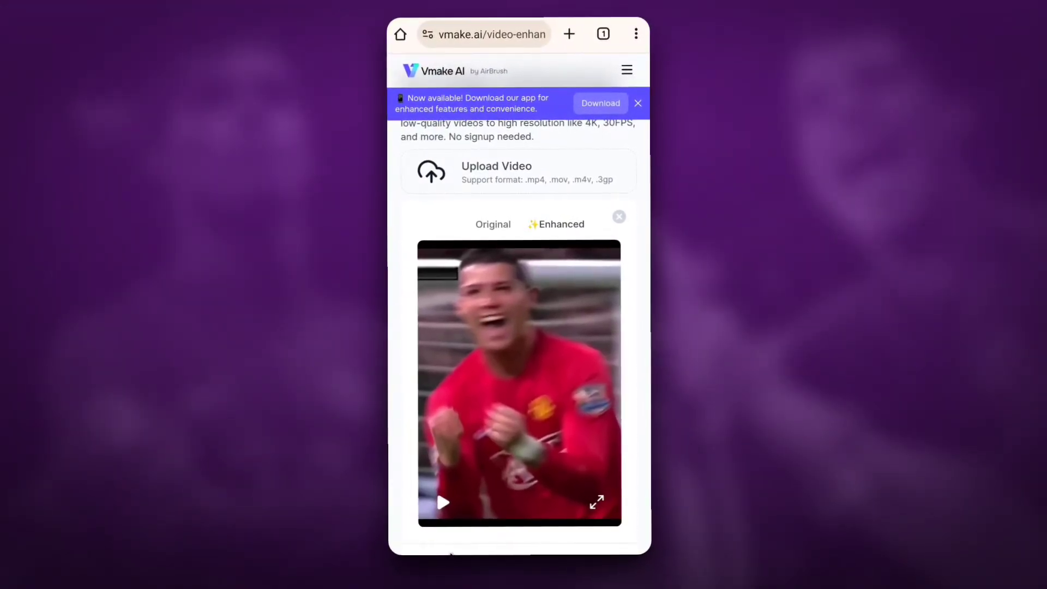
{"action": "left_click", "coordinate": [444, 497]}
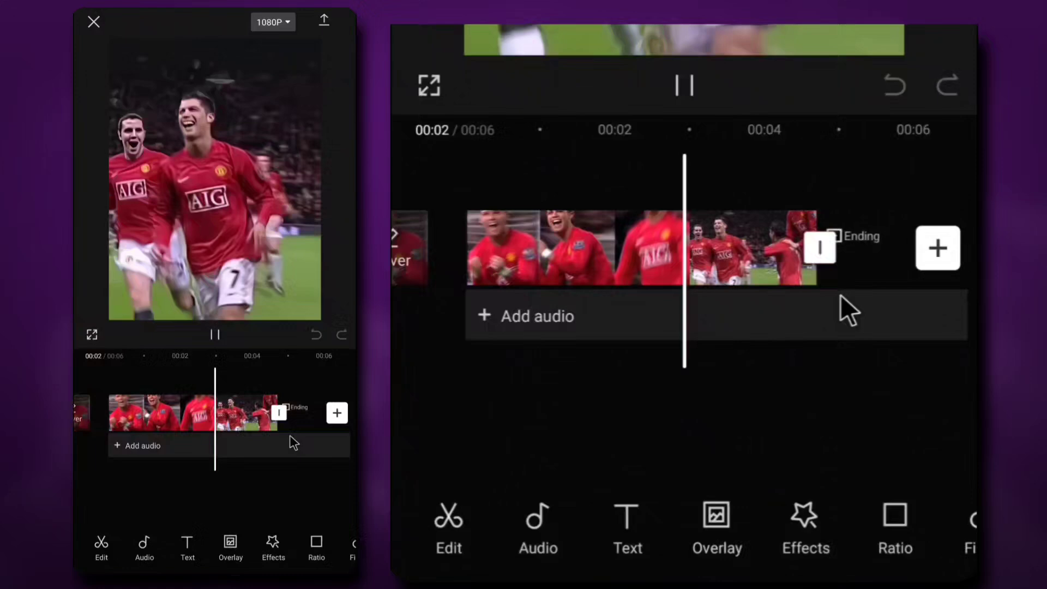
Step: In the CapCut project, delete the Ending clip that follows the video on the timeline
{"action": "left_click", "coordinate": [795, 268]}
{"action": "left_click", "coordinate": [796, 269]}
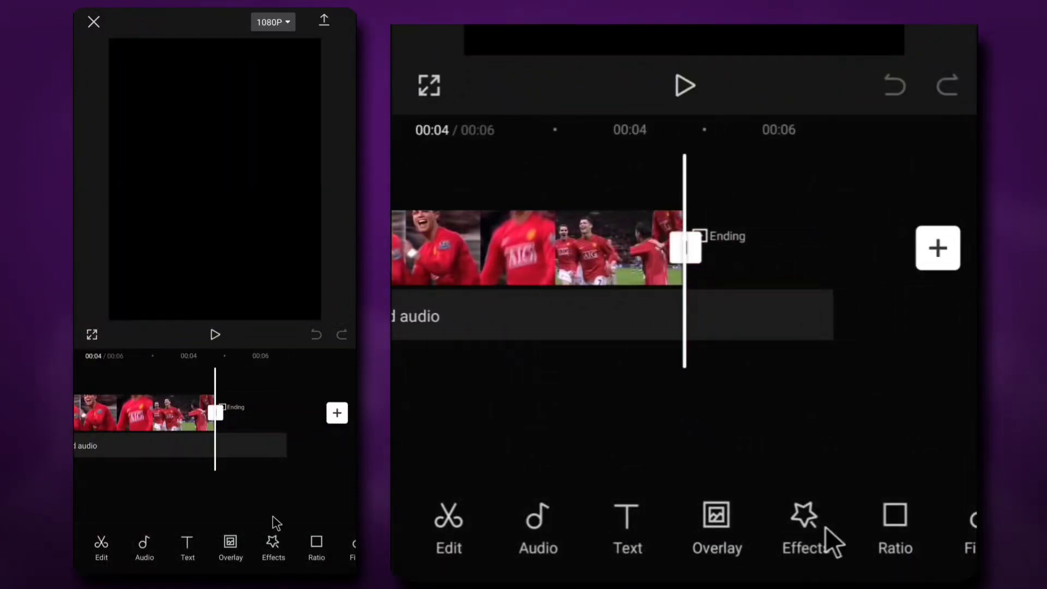
{"action": "left_click", "coordinate": [737, 238]}
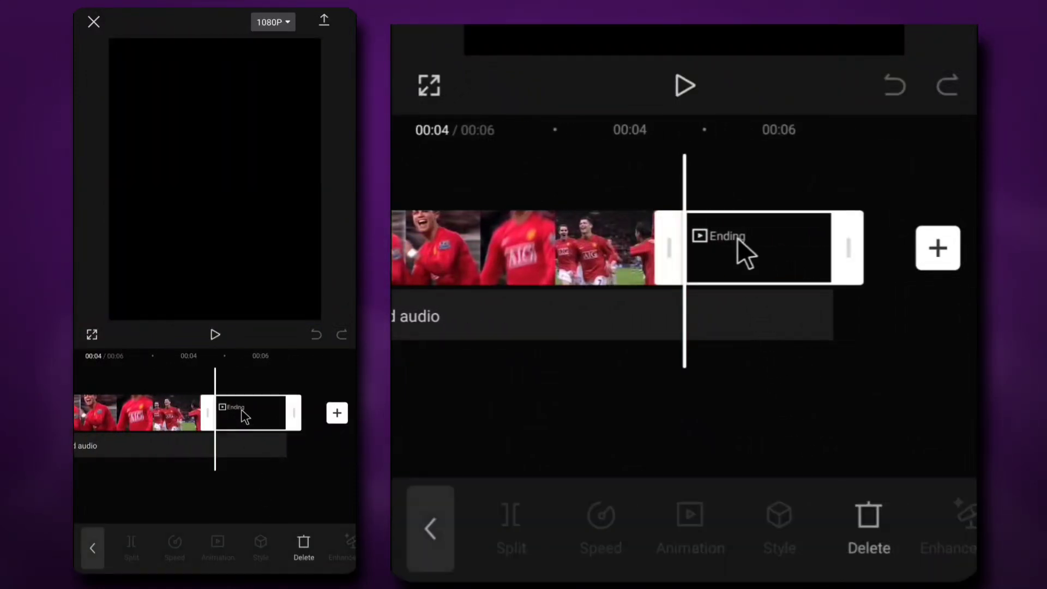
{"action": "left_click", "coordinate": [888, 520]}
Step: Return to the start of the timeline, select the video clip and slightly lower its brightness adjustment
{"action": "scroll", "coordinate": [782, 364], "scroll_direction": "up", "scroll_amount": 3}
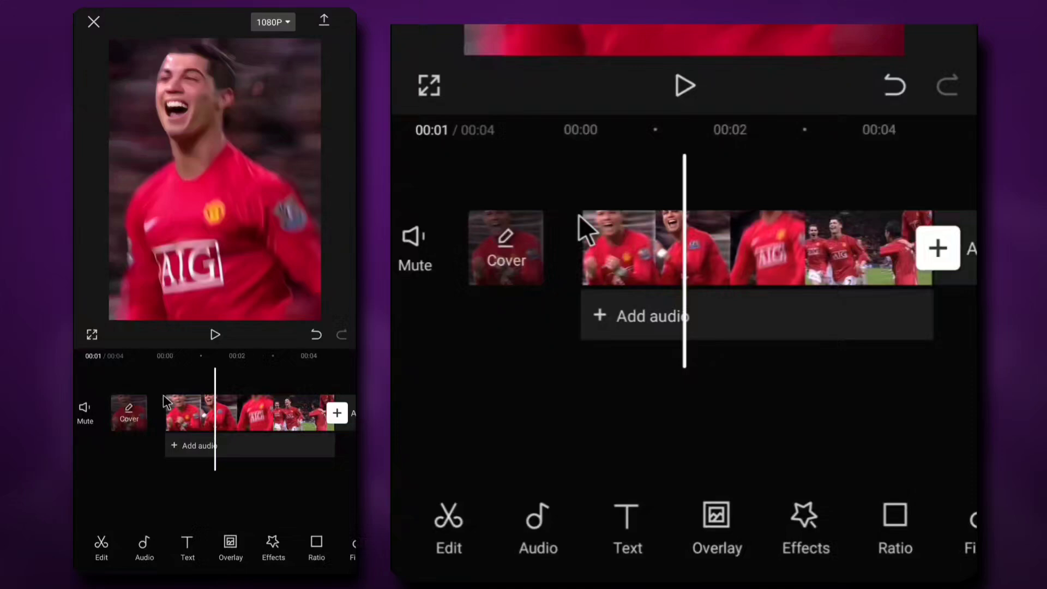
{"action": "left_click_drag", "start_coordinate": [578, 215], "coordinate": [912, 185]}
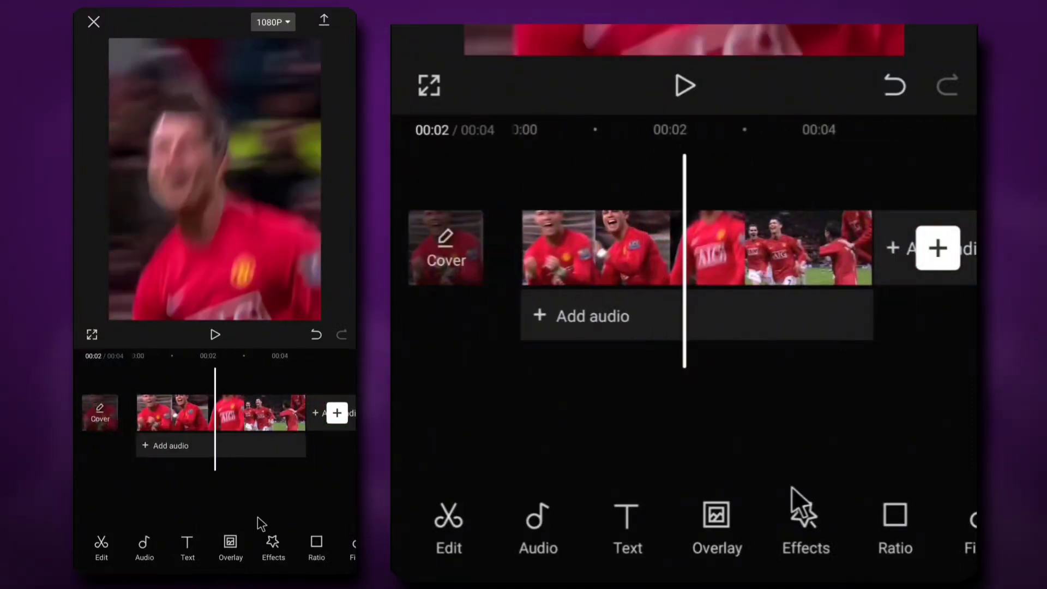
{"action": "left_click_drag", "start_coordinate": [731, 409], "coordinate": [956, 402]}
{"action": "left_click_drag", "start_coordinate": [923, 552], "coordinate": [558, 547]}
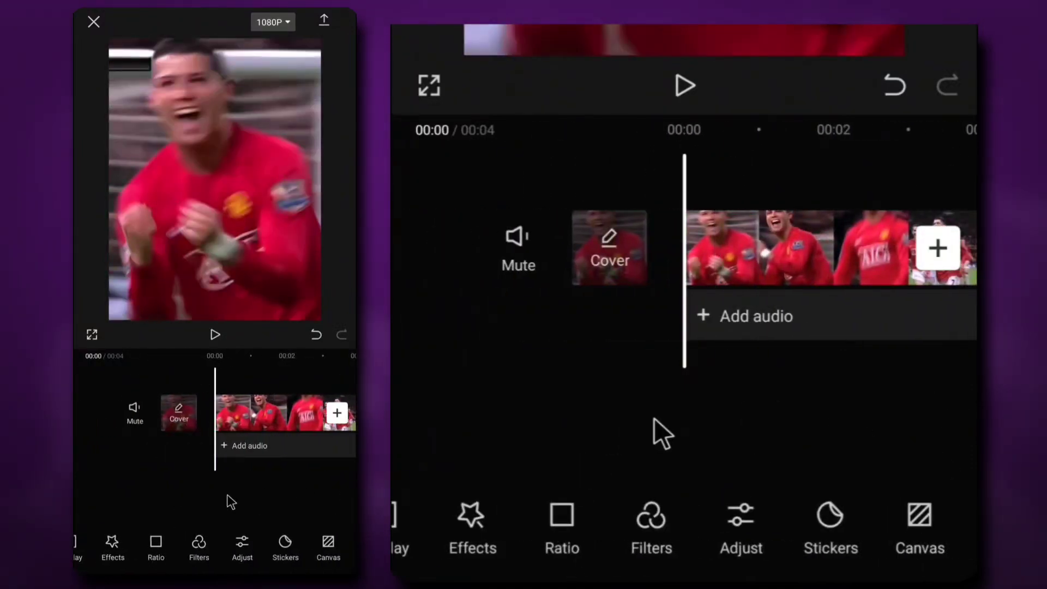
{"action": "left_click", "coordinate": [769, 264]}
{"action": "left_click_drag", "start_coordinate": [811, 522], "coordinate": [571, 525]}
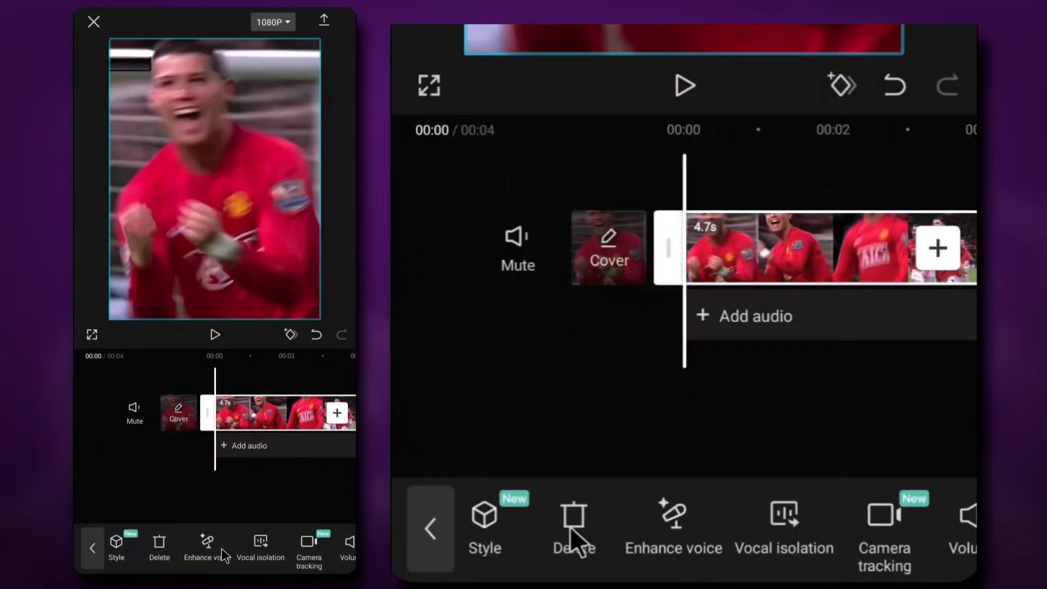
{"action": "left_click_drag", "start_coordinate": [736, 532], "coordinate": [927, 521]}
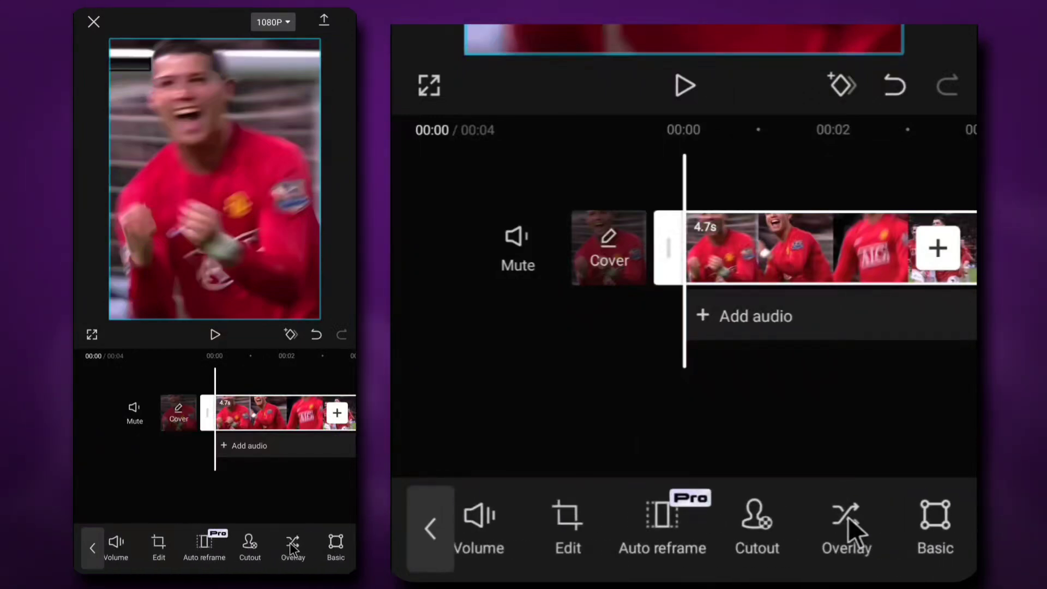
{"action": "left_click_drag", "start_coordinate": [845, 514], "coordinate": [438, 520]}
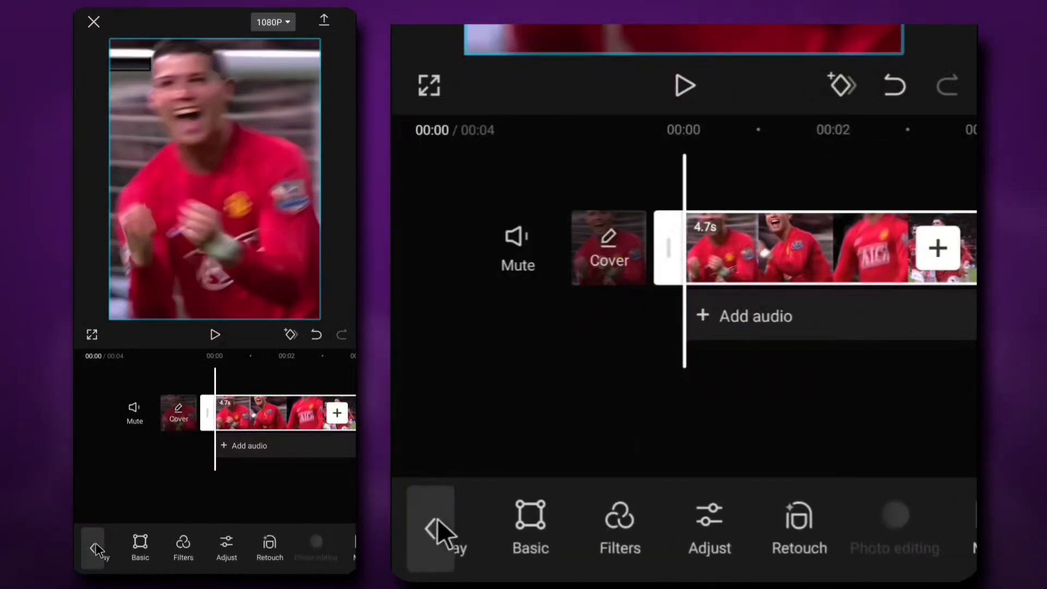
{"action": "left_click", "coordinate": [698, 522]}
{"action": "left_click", "coordinate": [453, 355]}
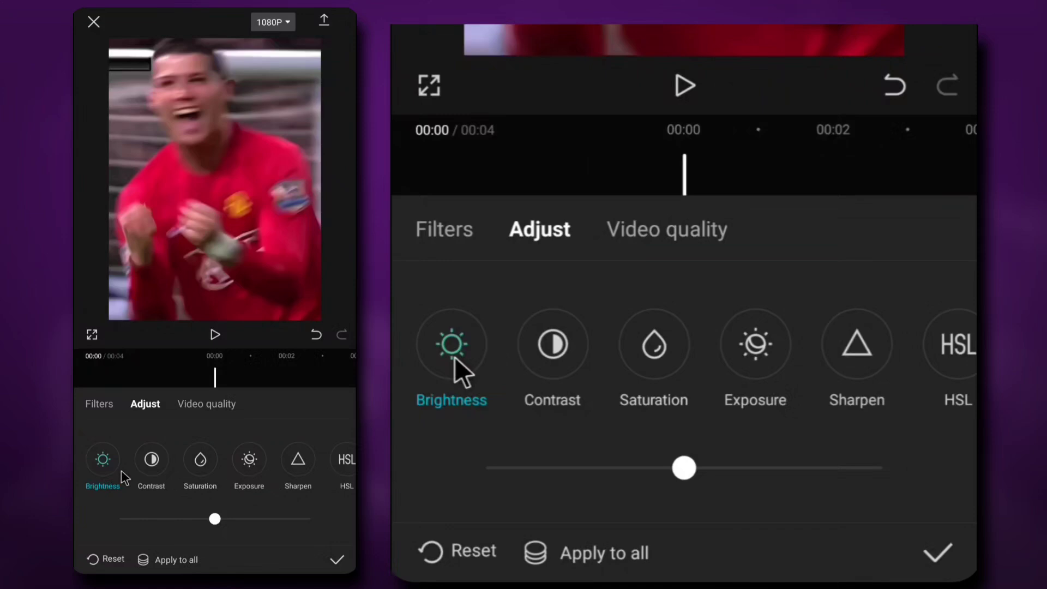
{"action": "left_click_drag", "start_coordinate": [679, 470], "coordinate": [622, 476]}
Step: Raise the clip's contrast slightly and lower its saturation
{"action": "left_click_drag", "start_coordinate": [559, 354], "coordinate": [349, 357]}
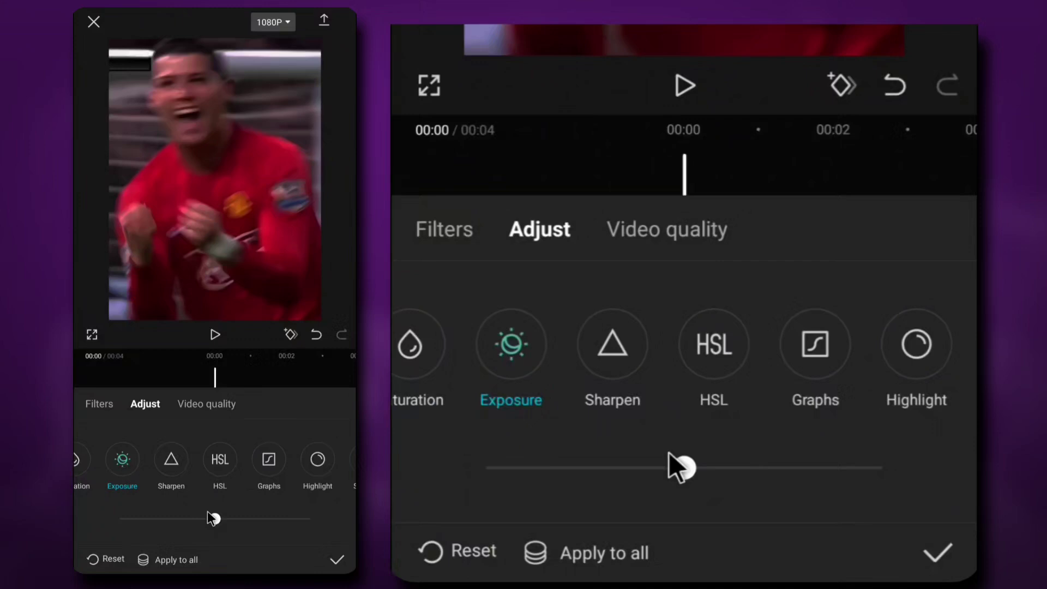
{"action": "left_click_drag", "start_coordinate": [531, 350], "coordinate": [738, 381]}
{"action": "left_click", "coordinate": [557, 371]}
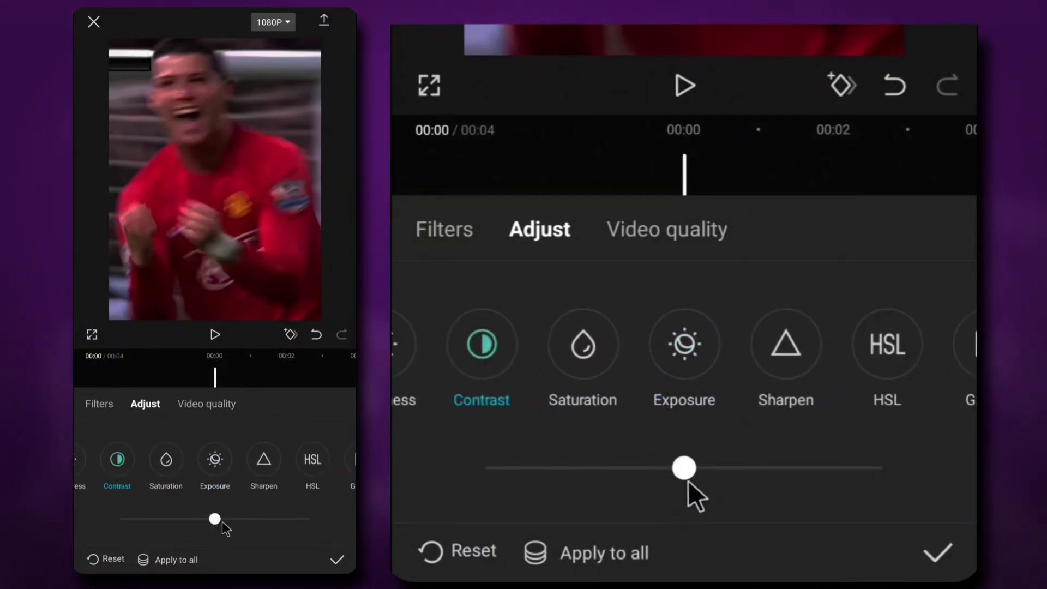
{"action": "mouse_move", "coordinate": [711, 494]}
{"action": "left_mouse_down"}
{"action": "mouse_move", "coordinate": [728, 503]}
{"action": "mouse_move", "coordinate": [723, 511]}
{"action": "mouse_move", "coordinate": [717, 501]}
{"action": "left_mouse_up"}
{"action": "left_click", "coordinate": [593, 363]}
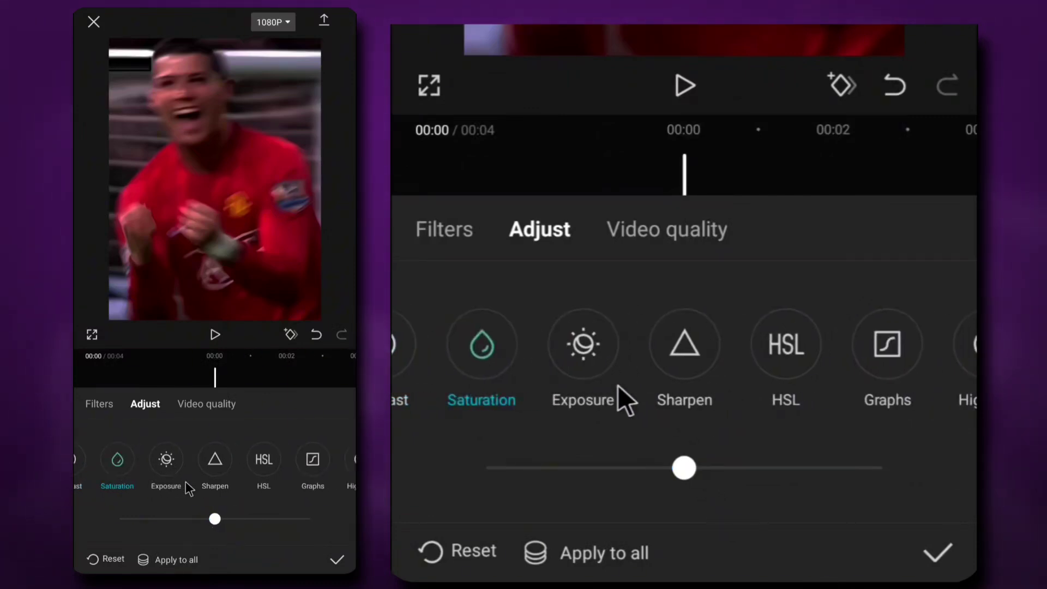
{"action": "left_click_drag", "start_coordinate": [665, 461], "coordinate": [580, 465]}
Step: Raise the clip's exposure slightly and set its sharpening to the maximum
{"action": "left_click", "coordinate": [573, 401]}
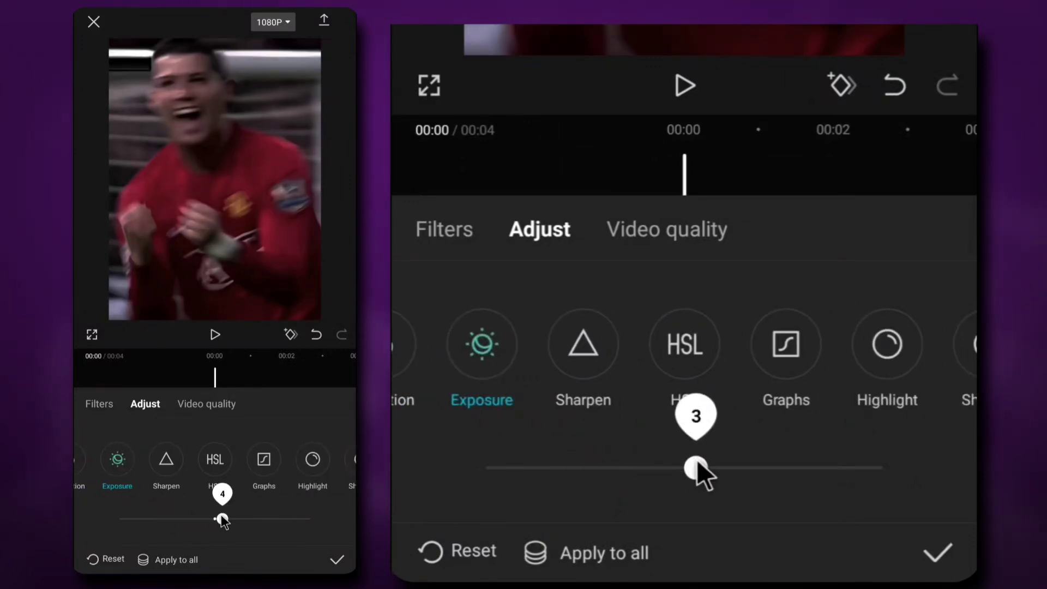
{"action": "mouse_move", "coordinate": [697, 462]}
{"action": "left_mouse_down"}
{"action": "mouse_move", "coordinate": [709, 467]}
{"action": "mouse_move", "coordinate": [701, 477]}
{"action": "left_mouse_up"}
{"action": "left_click", "coordinate": [582, 363]}
{"action": "left_click_drag", "start_coordinate": [487, 468], "coordinate": [693, 521]}
{"action": "left_click_drag", "start_coordinate": [855, 528], "coordinate": [879, 526]}
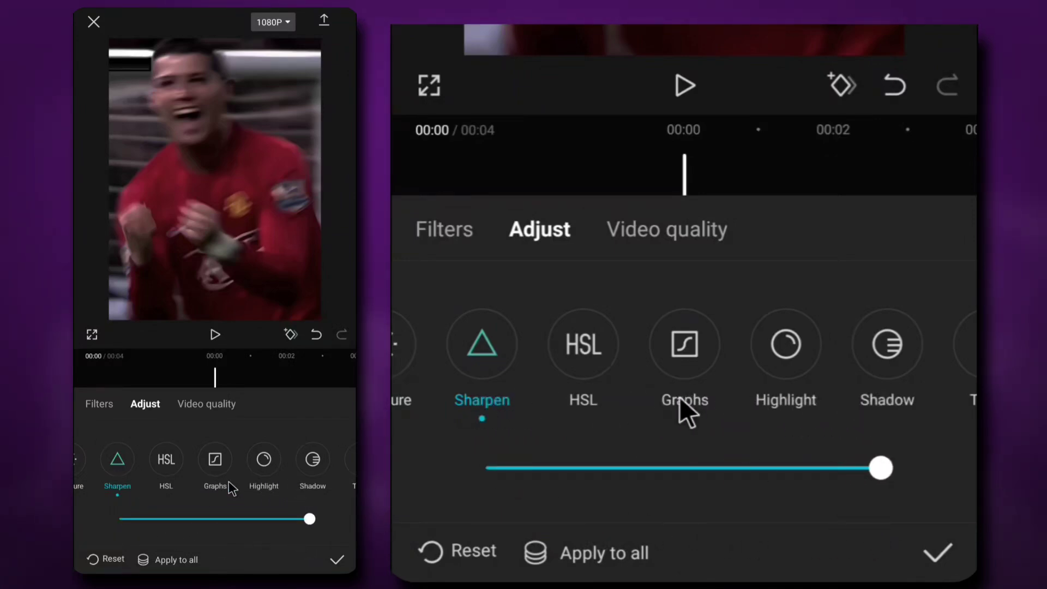
Step: In the HSL adjustment, shift the orange hue toward red, reduce the orange saturation and raise its luminance
{"action": "left_click", "coordinate": [579, 360]}
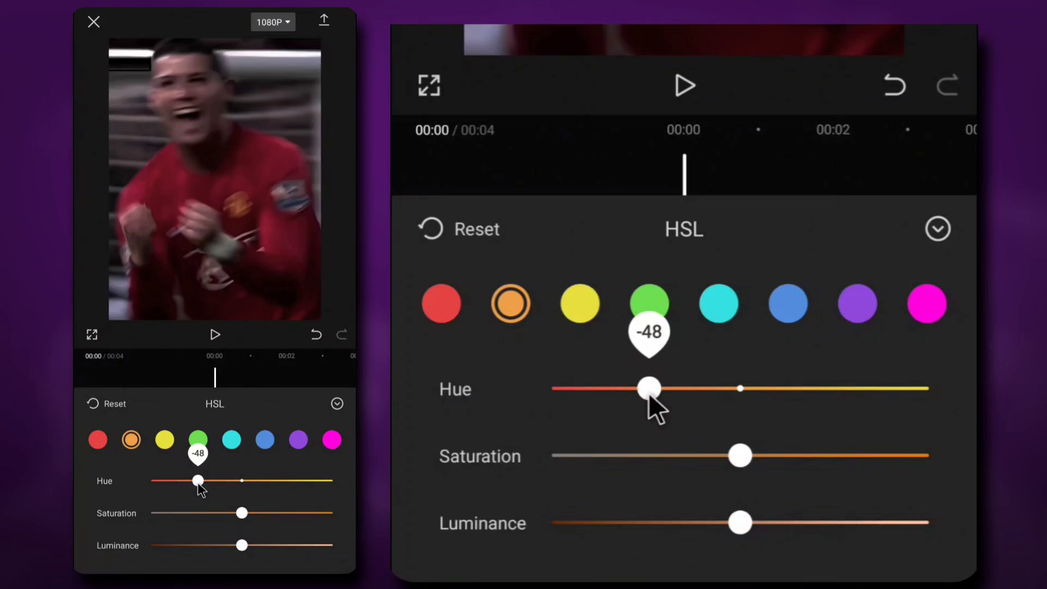
{"action": "left_click_drag", "start_coordinate": [649, 392], "coordinate": [682, 384]}
{"action": "left_click_drag", "start_coordinate": [736, 447], "coordinate": [709, 463]}
{"action": "left_click_drag", "start_coordinate": [733, 519], "coordinate": [785, 514]}
{"action": "left_click", "coordinate": [931, 241]}
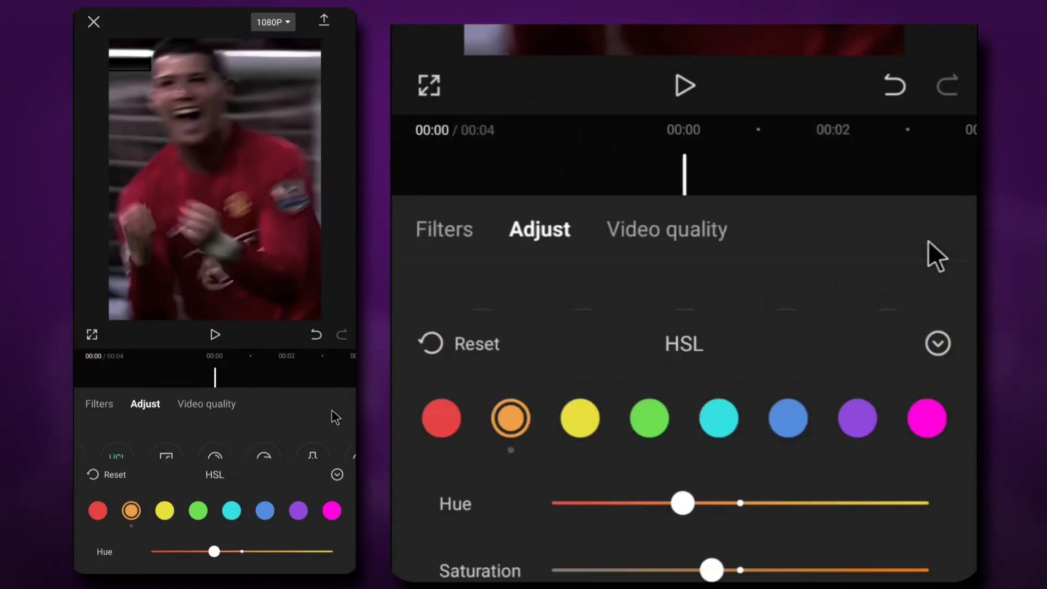
Step: Set the clip's highlight adjustment to 30 and its vignette to 10
{"action": "left_click", "coordinate": [691, 358]}
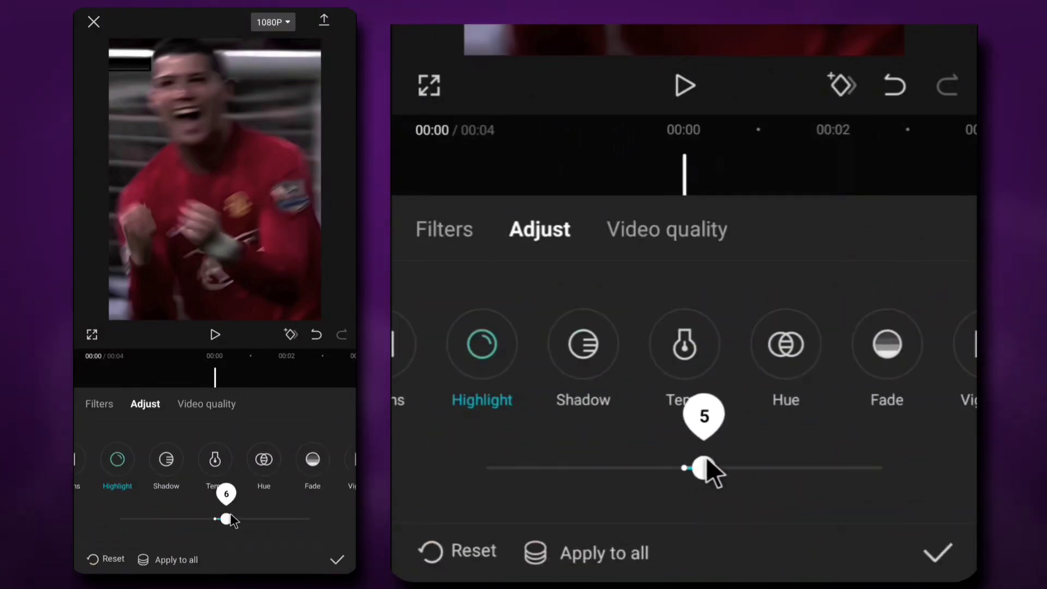
{"action": "left_click_drag", "start_coordinate": [775, 446], "coordinate": [798, 437]}
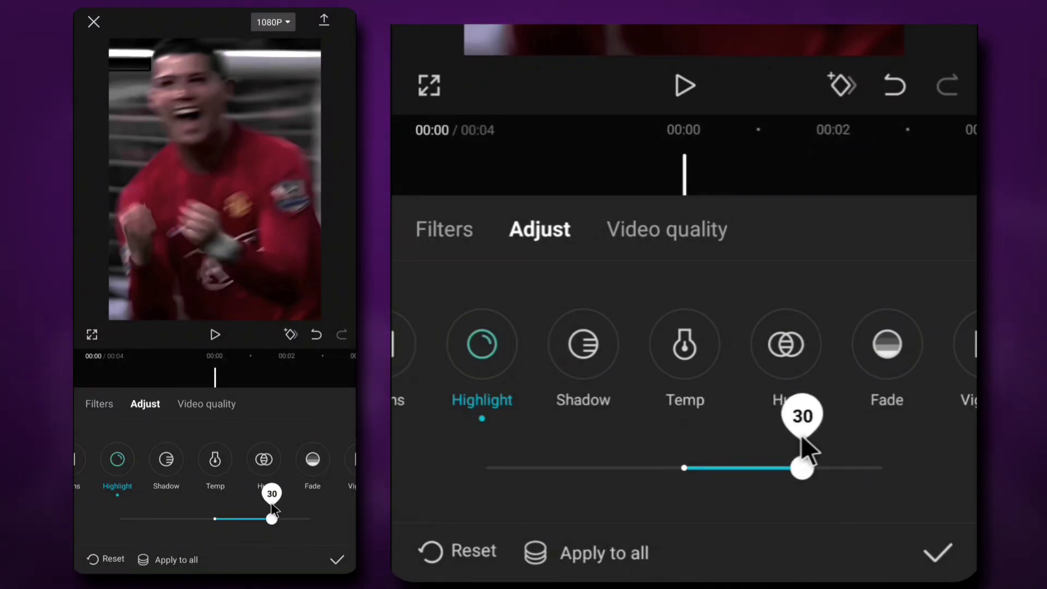
{"action": "left_click_drag", "start_coordinate": [746, 364], "coordinate": [570, 397]}
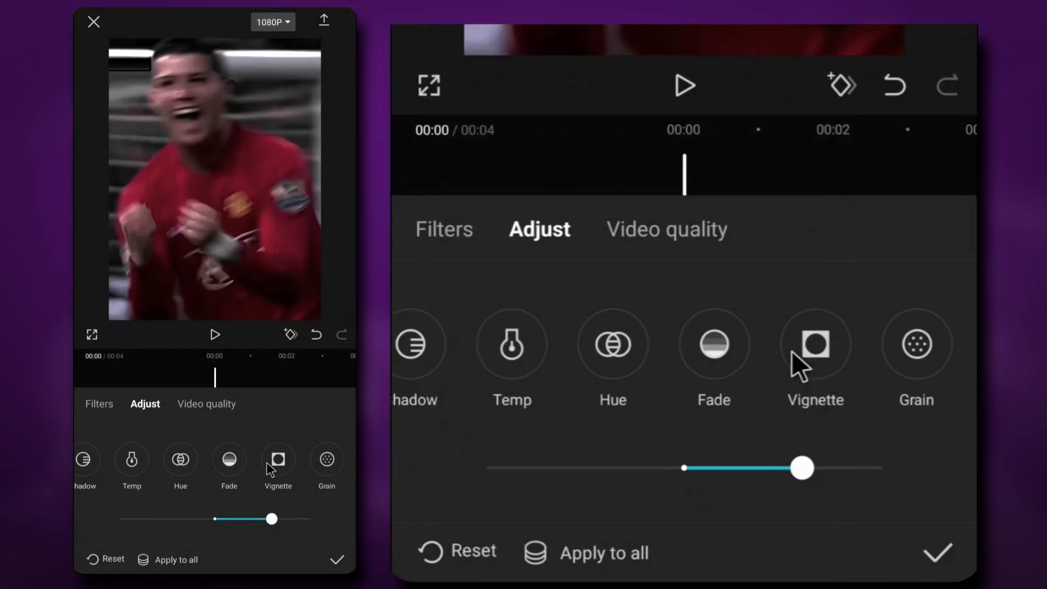
{"action": "left_click_drag", "start_coordinate": [681, 469], "coordinate": [721, 458]}
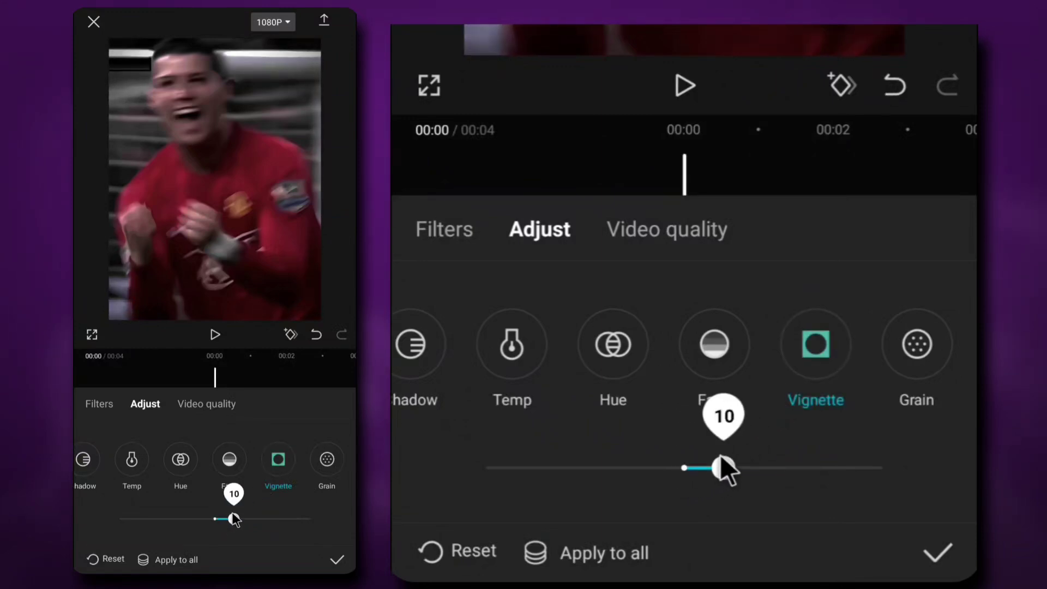
Step: Set the clip's color temperature adjustment to the warmest maximum value
{"action": "left_click_drag", "start_coordinate": [612, 351], "coordinate": [735, 349]}
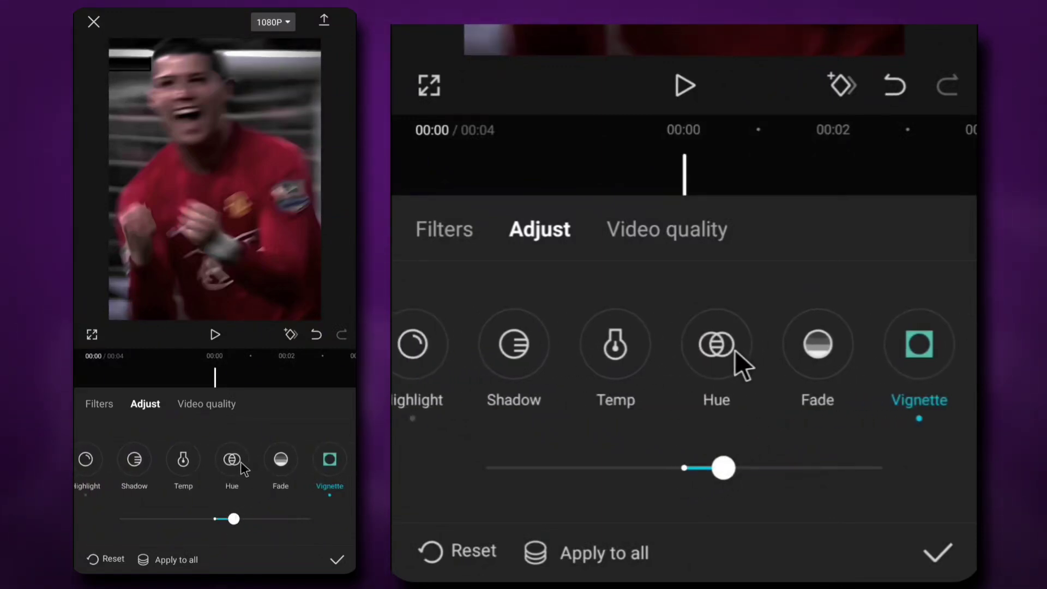
{"action": "left_click", "coordinate": [661, 360]}
{"action": "left_click_drag", "start_coordinate": [684, 467], "coordinate": [881, 467]}
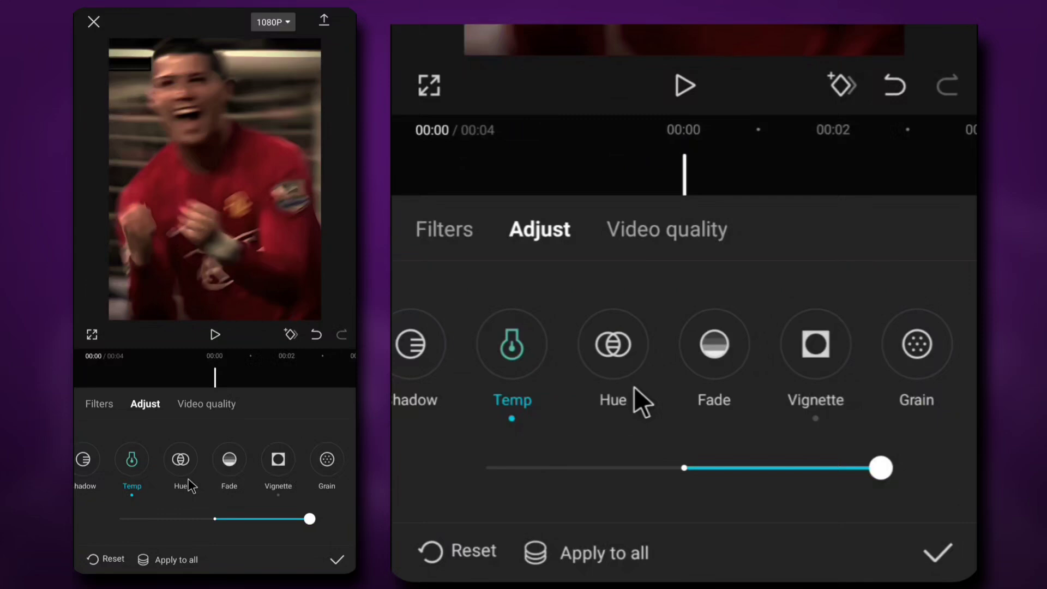
Step: In the clip's Graphs adjustment, lower the blue curve's highlight endpoint to about (255, 155)
{"action": "left_click_drag", "start_coordinate": [633, 388], "coordinate": [881, 392]}
{"action": "left_click_drag", "start_coordinate": [549, 350], "coordinate": [663, 351]}
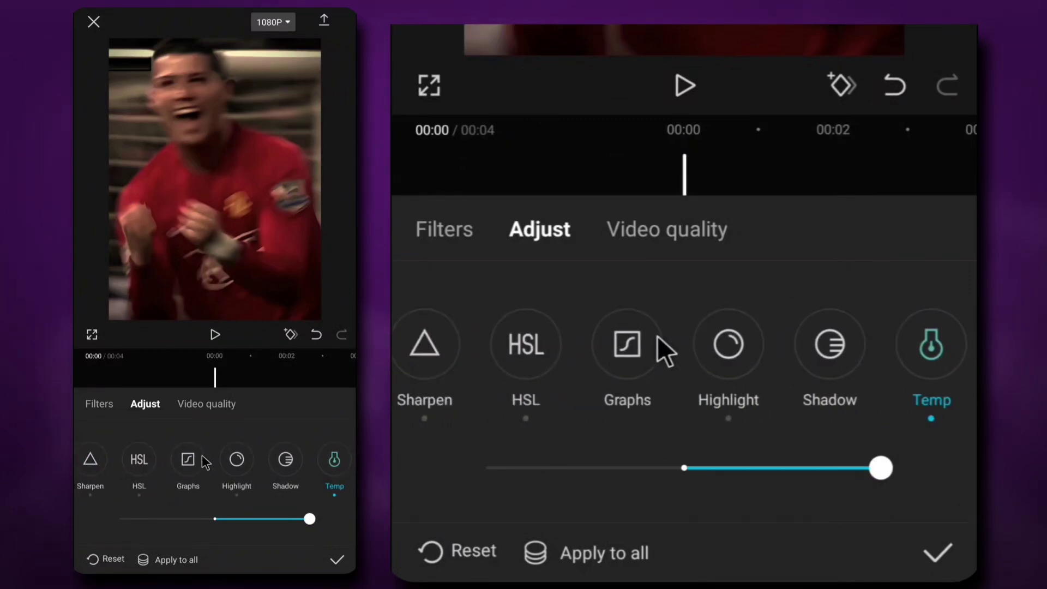
{"action": "left_click", "coordinate": [632, 349]}
{"action": "left_click", "coordinate": [783, 219]}
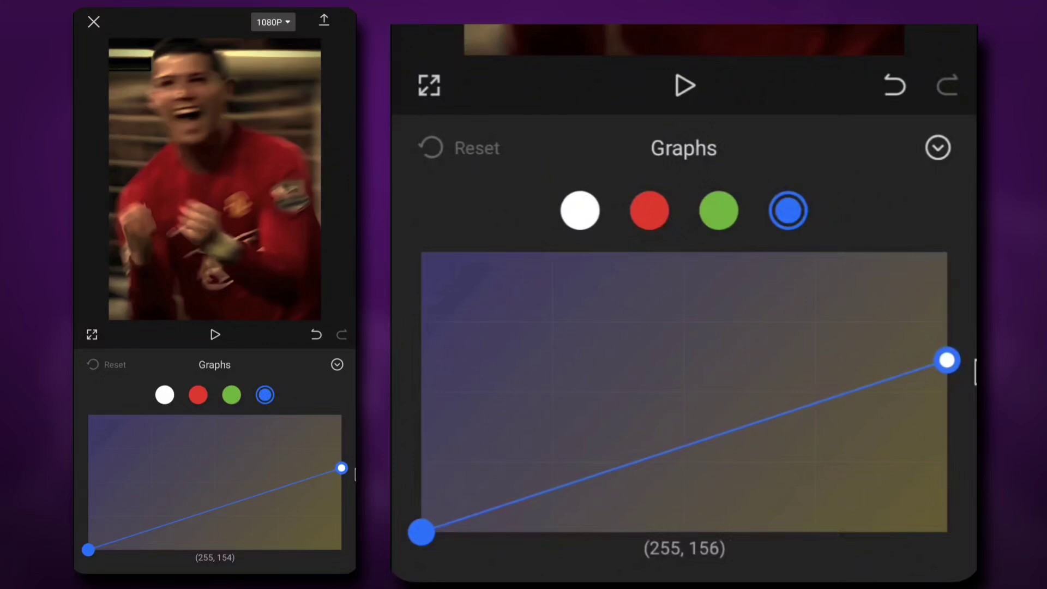
{"action": "left_click_drag", "start_coordinate": [976, 404], "coordinate": [973, 376]}
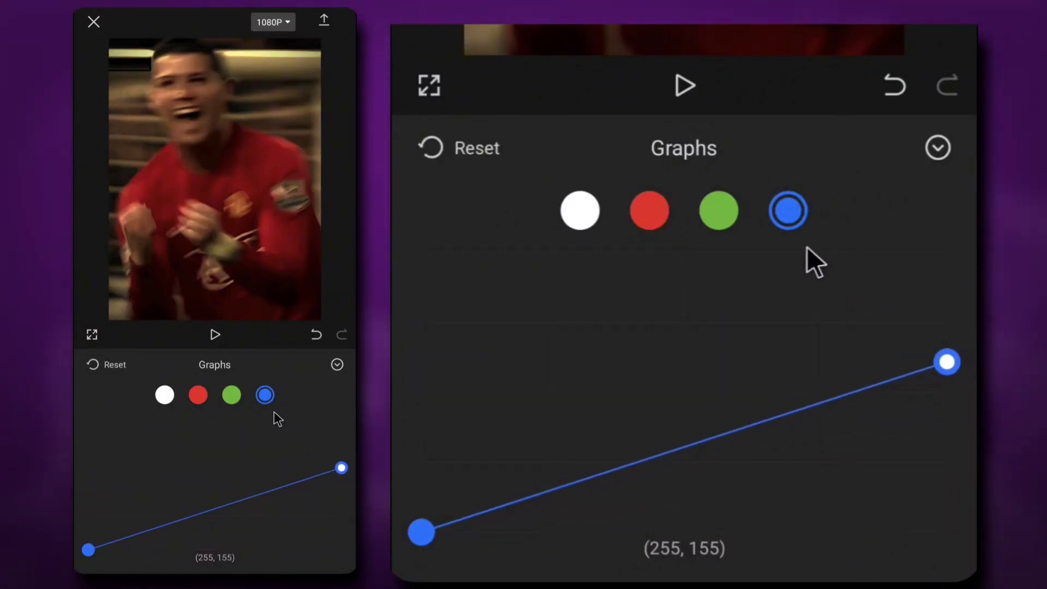
Step: Move the red curve's highlight endpoint to (241, 255) and lower the green curve's endpoint to (255, 231)
{"action": "left_click", "coordinate": [658, 207]}
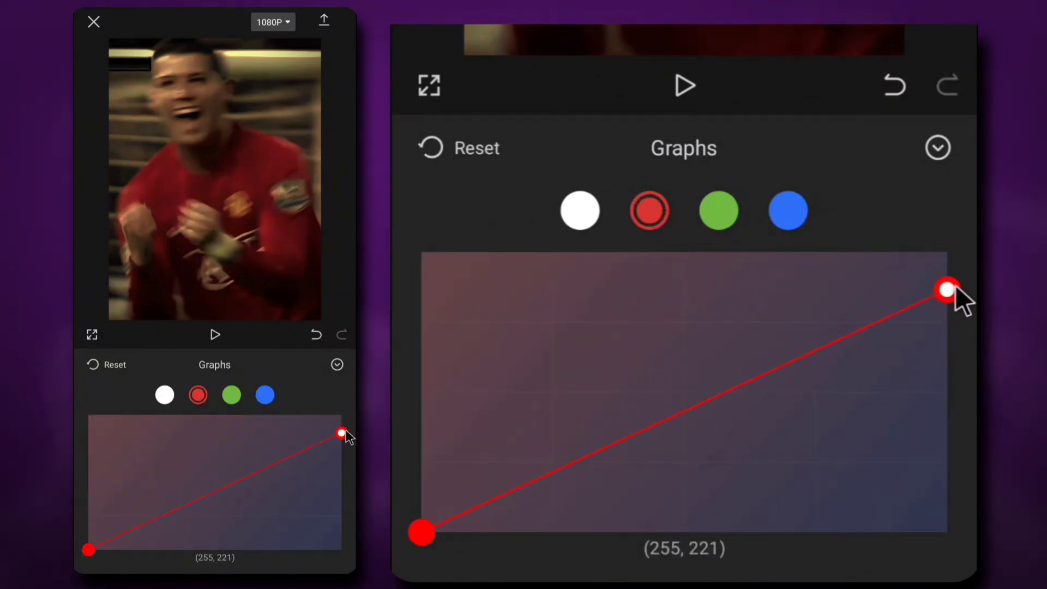
{"action": "mouse_move", "coordinate": [925, 176]}
{"action": "left_mouse_down"}
{"action": "mouse_move", "coordinate": [895, 178]}
{"action": "mouse_move", "coordinate": [920, 176]}
{"action": "left_mouse_up"}
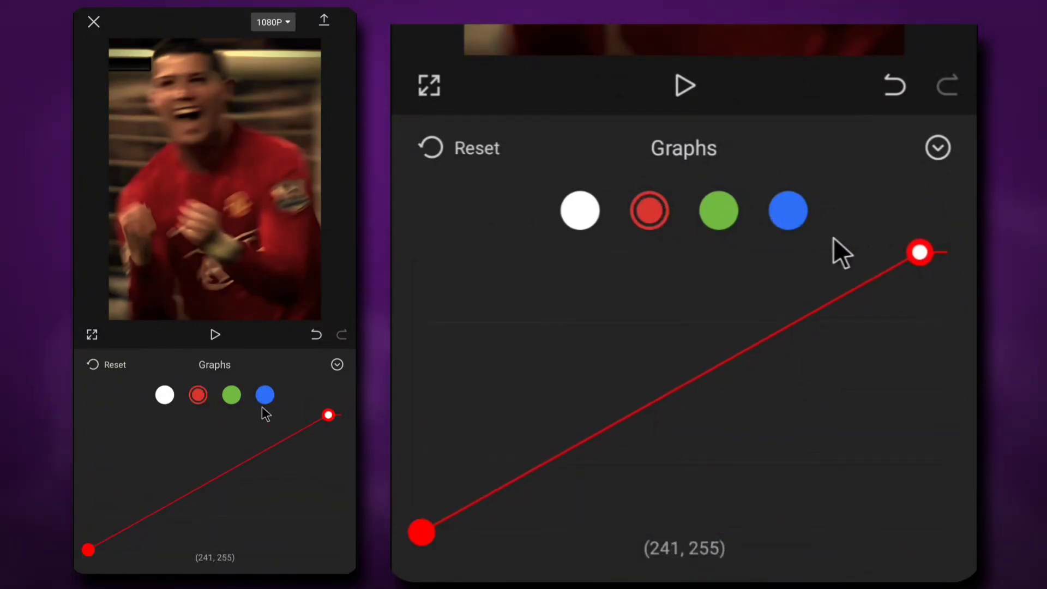
{"action": "left_click", "coordinate": [731, 221]}
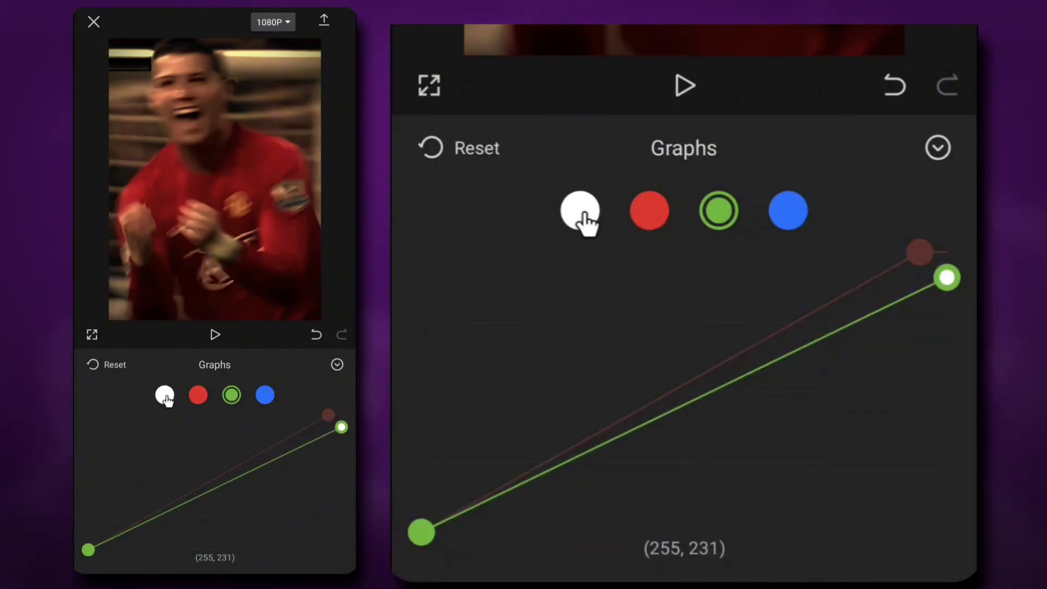
Step: On the white curve, move the highlight endpoint to (238, 255) and add a raised point at about (178, 212)
{"action": "left_click", "coordinate": [582, 215]}
{"action": "left_click", "coordinate": [849, 304]}
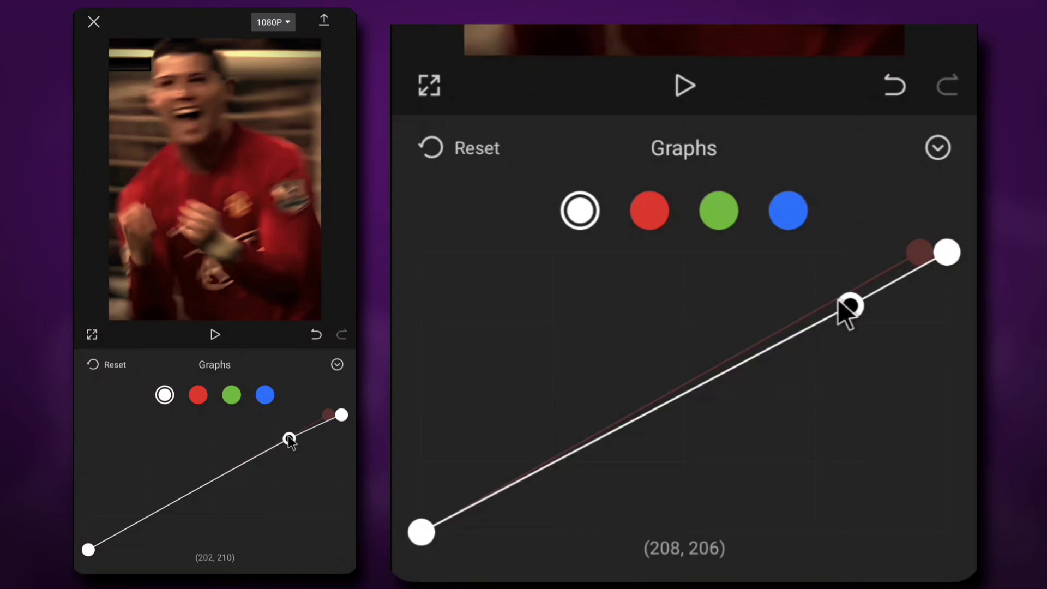
{"action": "mouse_move", "coordinate": [848, 304]}
{"action": "left_mouse_down"}
{"action": "mouse_move", "coordinate": [825, 285]}
{"action": "mouse_move", "coordinate": [834, 297]}
{"action": "mouse_move", "coordinate": [842, 288]}
{"action": "left_mouse_up"}
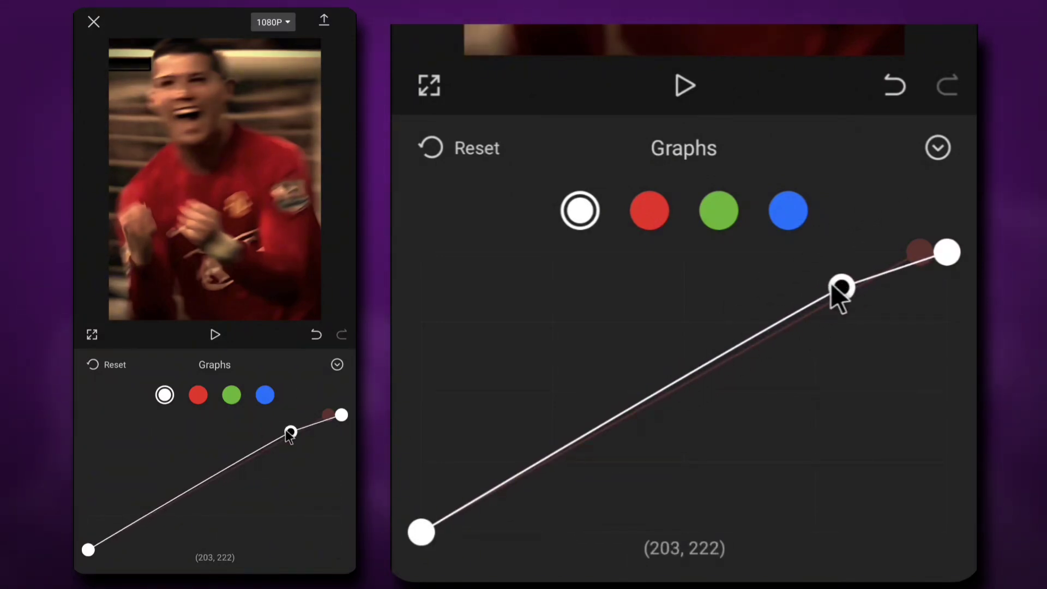
{"action": "left_click_drag", "start_coordinate": [933, 241], "coordinate": [911, 217]}
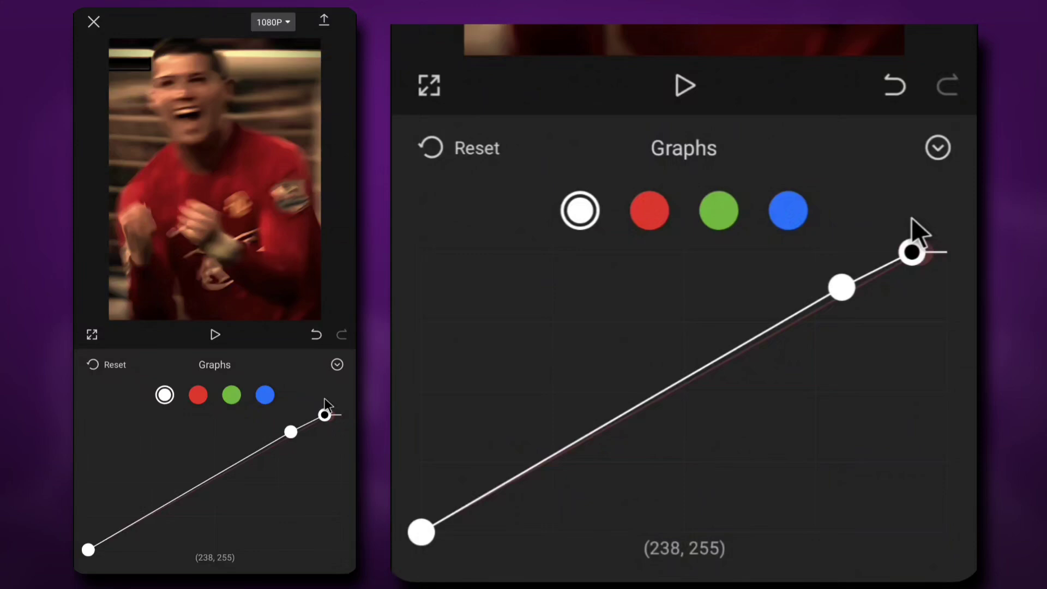
{"action": "left_click_drag", "start_coordinate": [815, 288], "coordinate": [789, 296]}
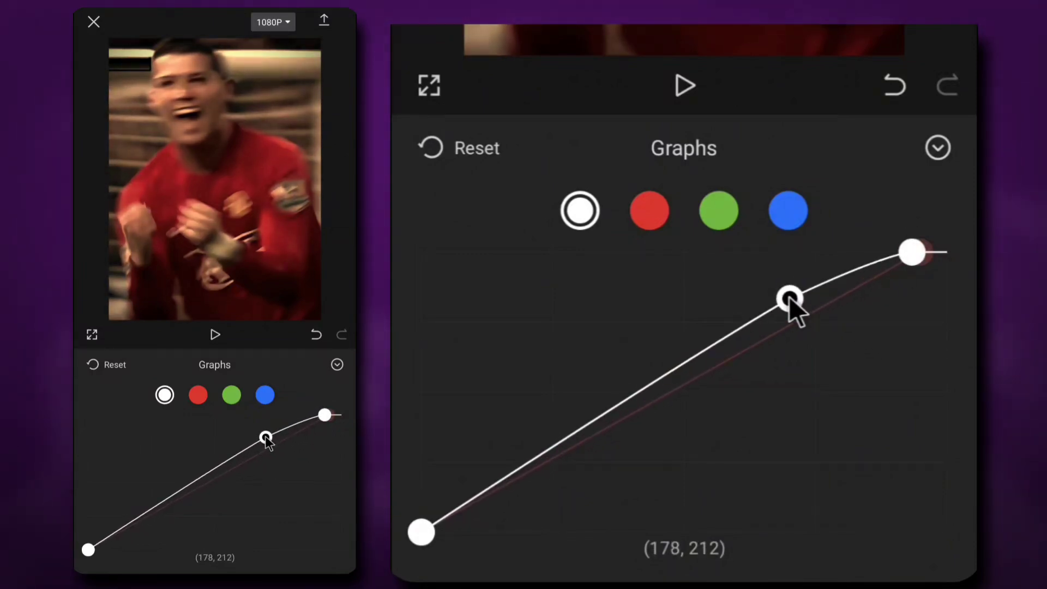
{"action": "left_click", "coordinate": [937, 148]}
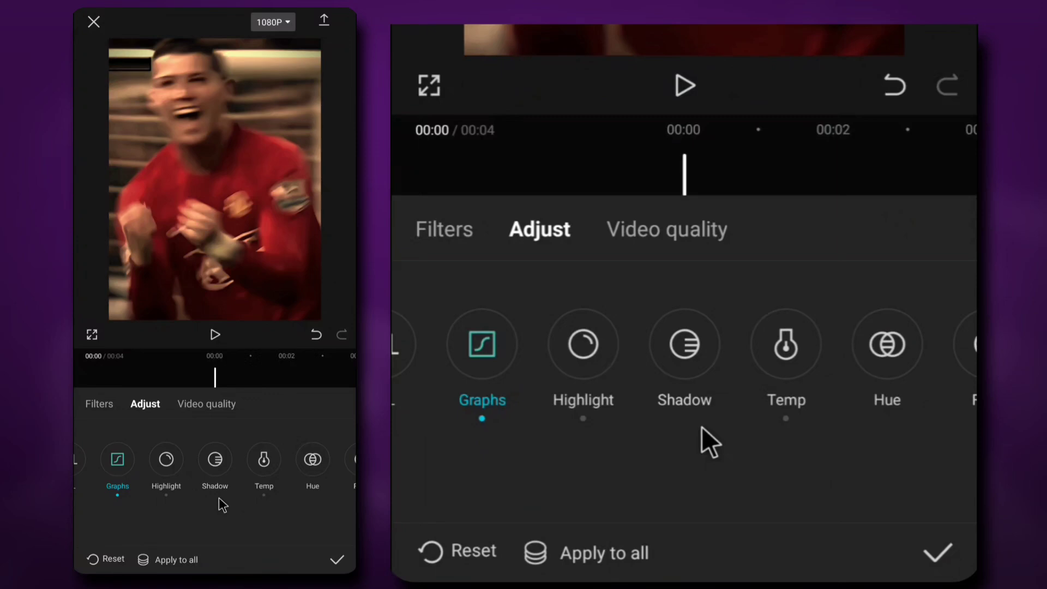
Step: Apply the clip's adjustments and play back the graded video, returning the playhead to the start
{"action": "scroll", "coordinate": [803, 380], "scroll_direction": "left", "scroll_amount": 5}
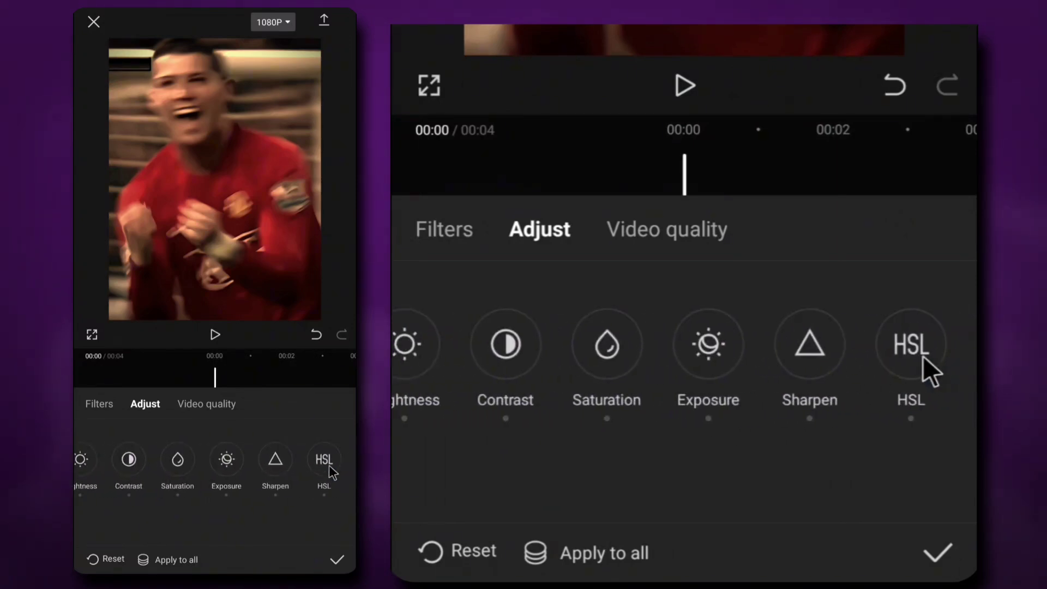
{"action": "left_click", "coordinate": [961, 533]}
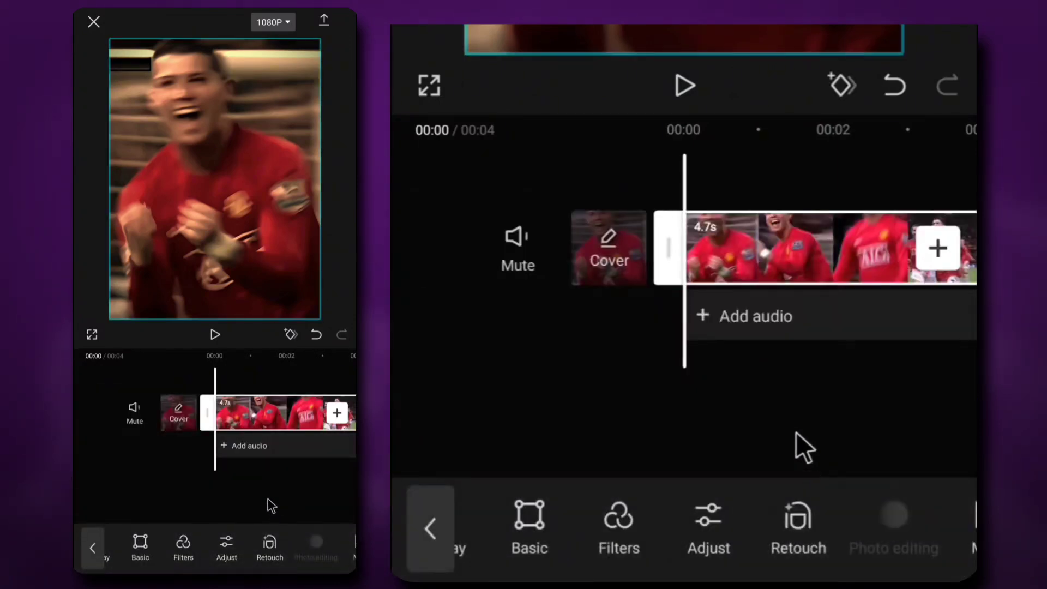
{"action": "left_click", "coordinate": [682, 88]}
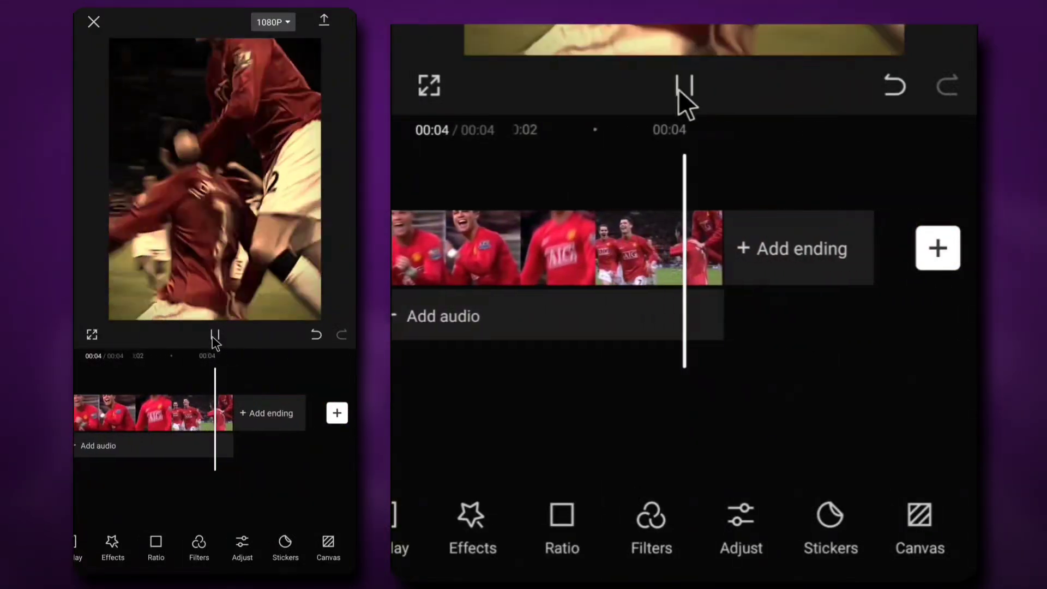
{"action": "left_click_drag", "start_coordinate": [606, 154], "coordinate": [954, 177]}
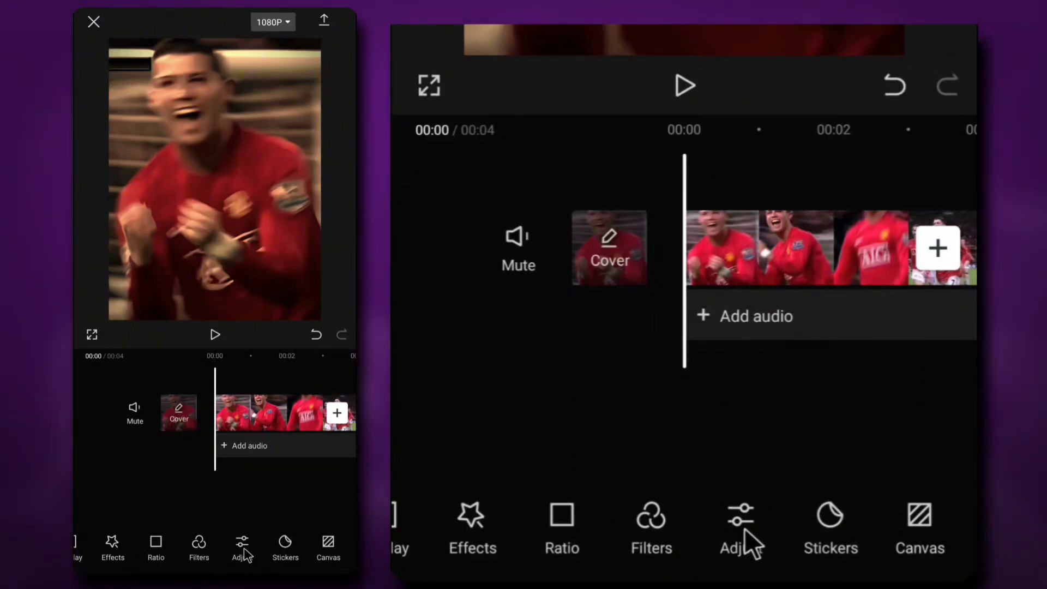
Step: Add the Humble filter from the Life category over the video and reduce its intensity to roughly a third
{"action": "left_click", "coordinate": [666, 514]}
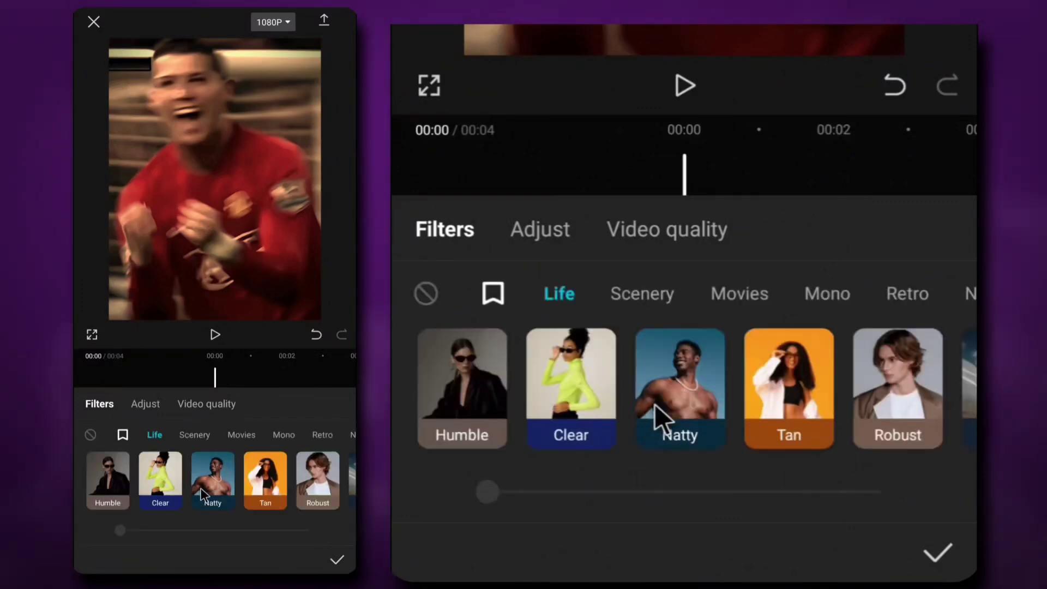
{"action": "left_click", "coordinate": [479, 398]}
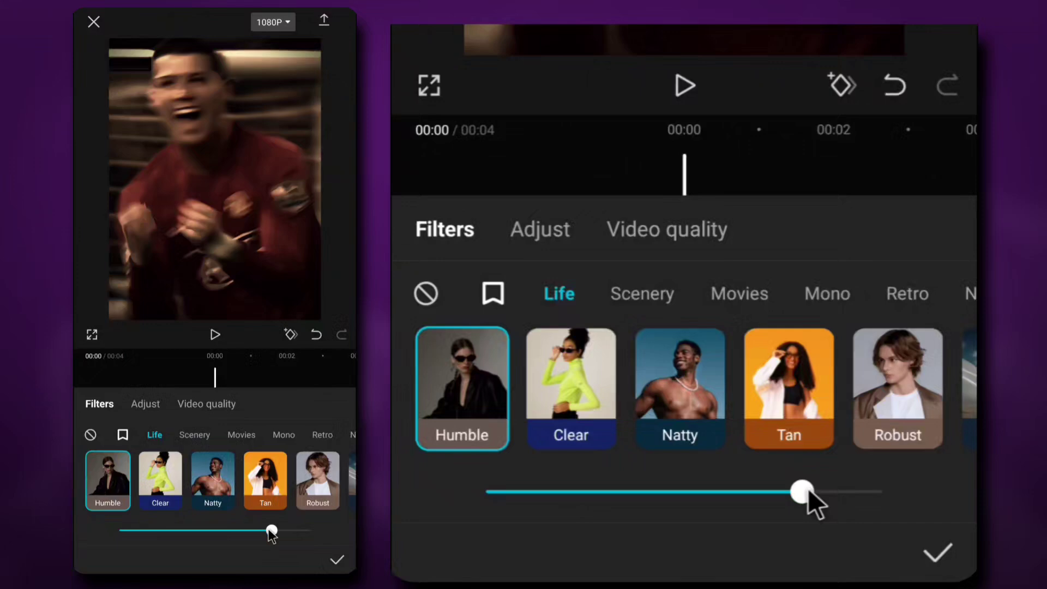
{"action": "left_click_drag", "start_coordinate": [808, 489], "coordinate": [603, 516]}
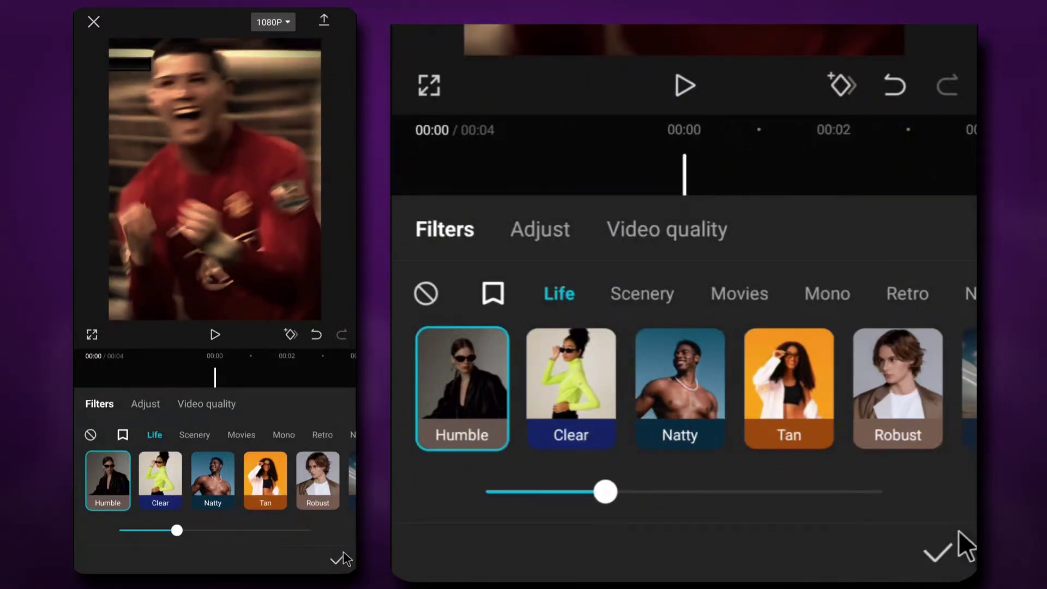
{"action": "left_click", "coordinate": [936, 551]}
{"action": "left_click", "coordinate": [851, 458]}
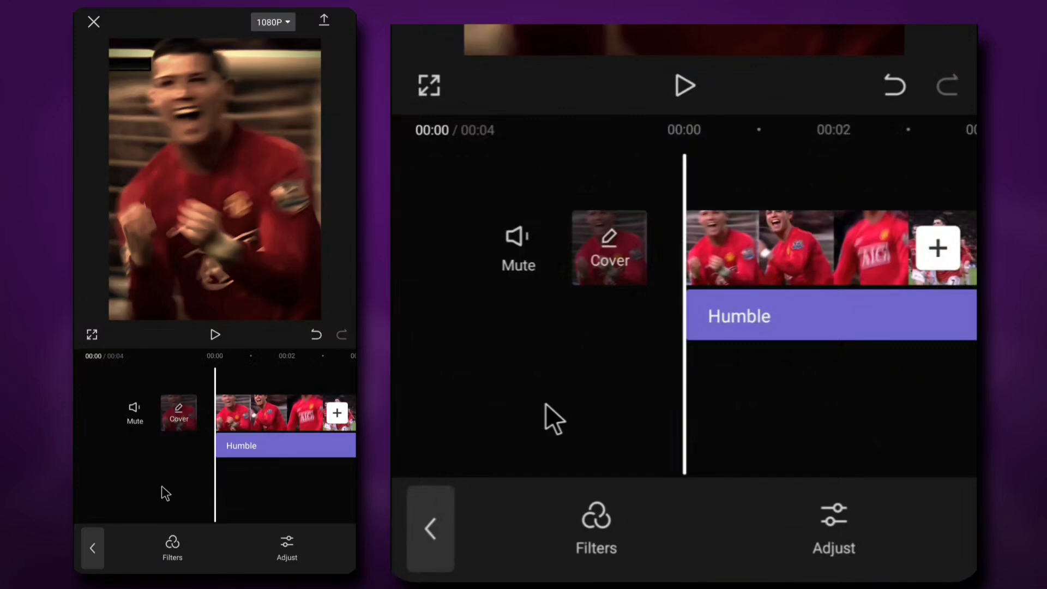
Step: Add the plain white image as an overlay on top of the video
{"action": "left_click_drag", "start_coordinate": [545, 404], "coordinate": [968, 358]}
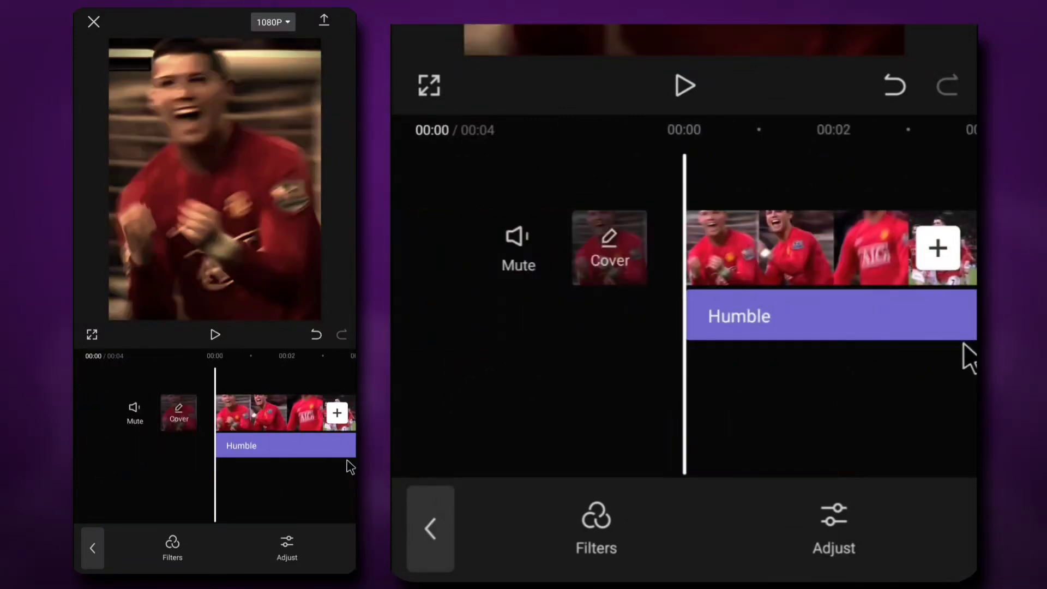
{"action": "left_click", "coordinate": [431, 528]}
{"action": "left_click_drag", "start_coordinate": [584, 532], "coordinate": [846, 554]}
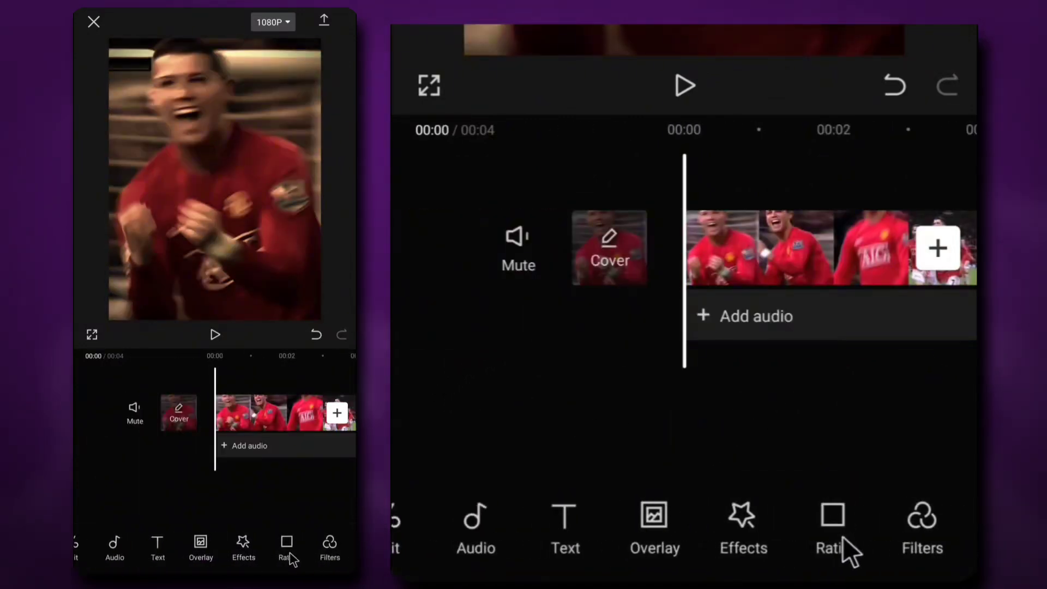
{"action": "left_click", "coordinate": [641, 537]}
{"action": "left_click", "coordinate": [681, 534]}
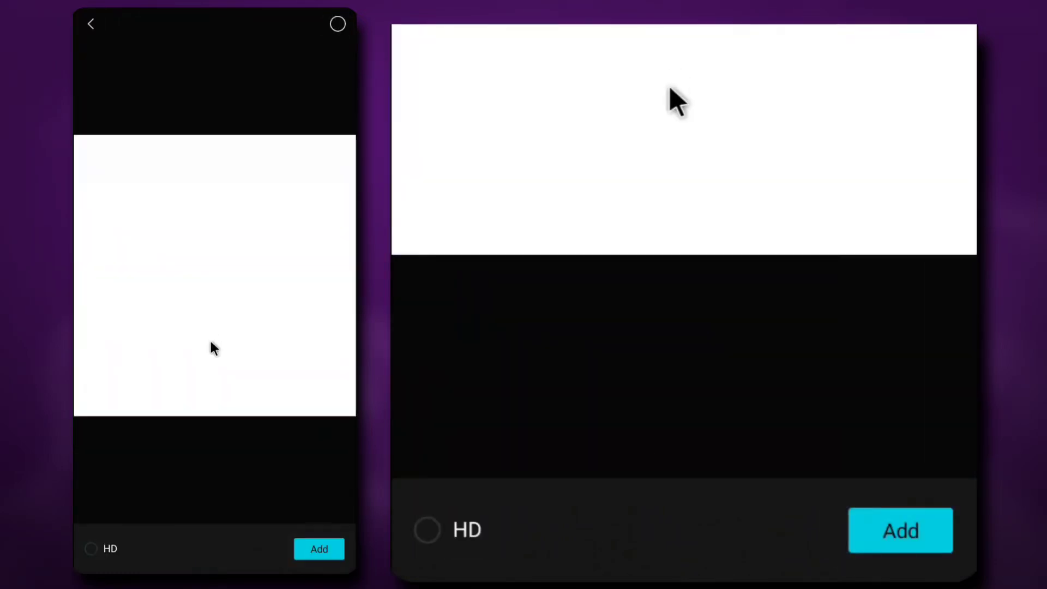
{"action": "left_click", "coordinate": [318, 549]}
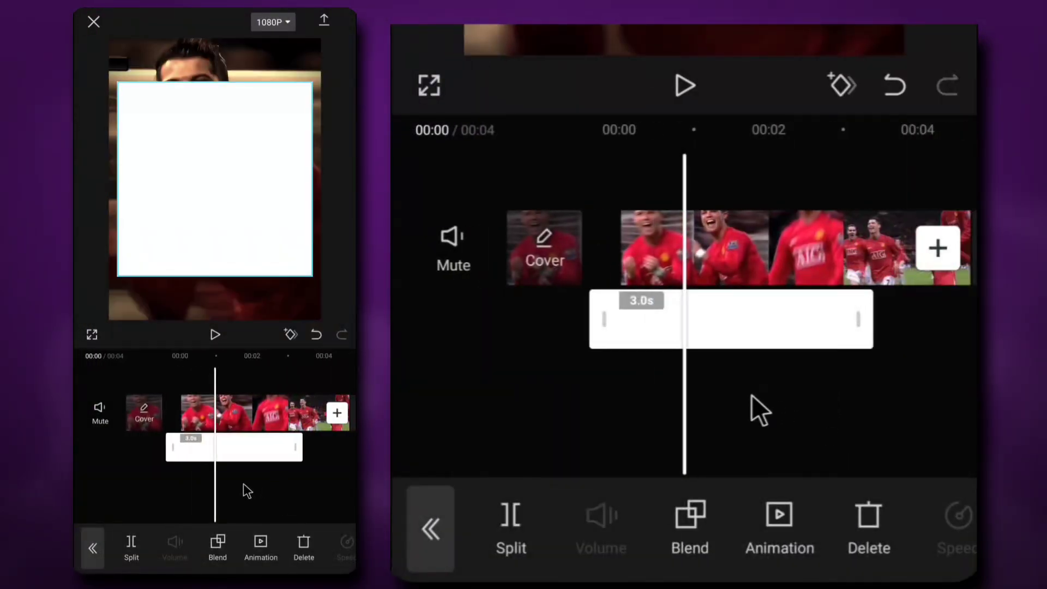
Step: Set the white overlay's duration to 4.7 s to match the clip and enlarge it to cover the whole frame
{"action": "left_click_drag", "start_coordinate": [295, 450], "coordinate": [245, 457]}
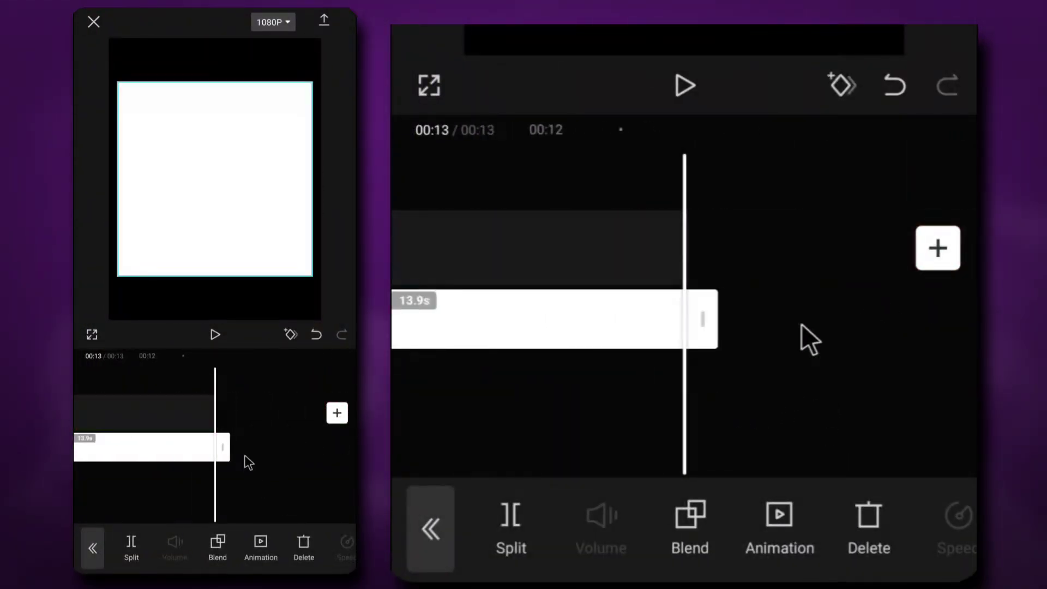
{"action": "left_click", "coordinate": [214, 443]}
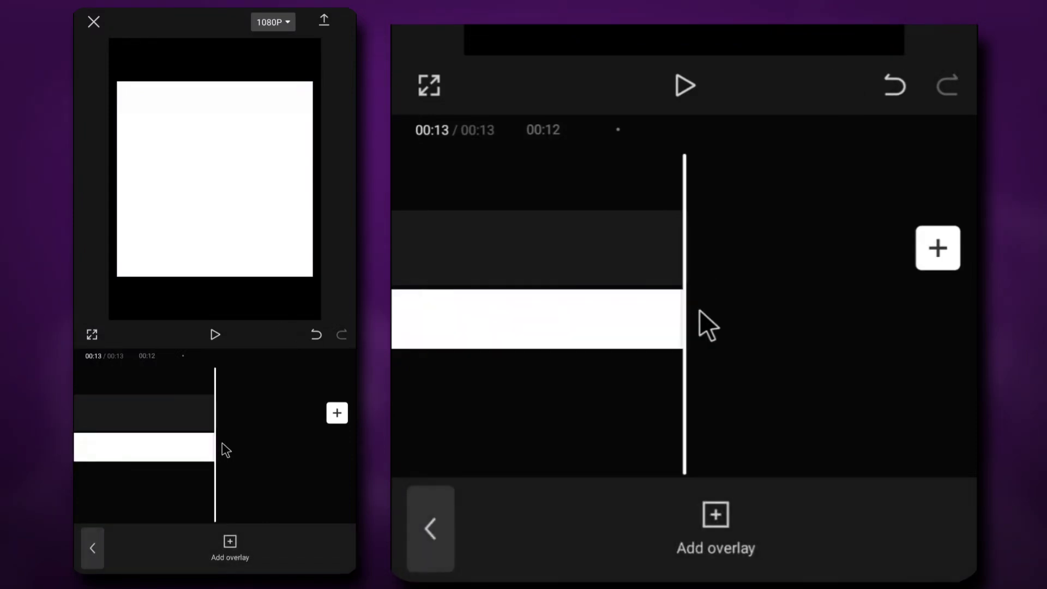
{"action": "left_click", "coordinate": [211, 446]}
{"action": "left_click_drag", "start_coordinate": [231, 451], "coordinate": [268, 463]}
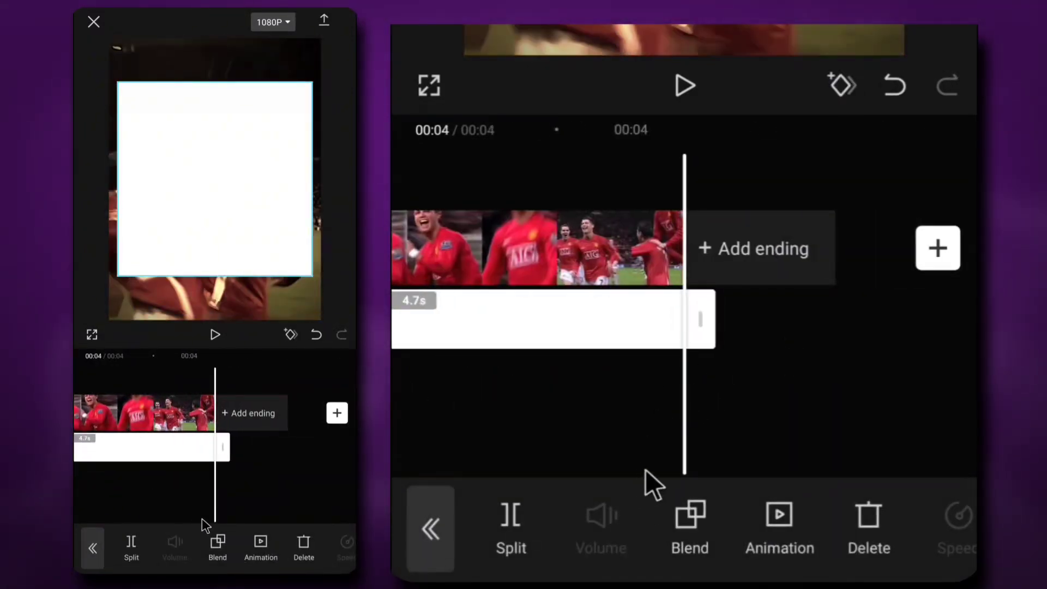
{"action": "left_click_drag", "start_coordinate": [202, 519], "coordinate": [243, 516]}
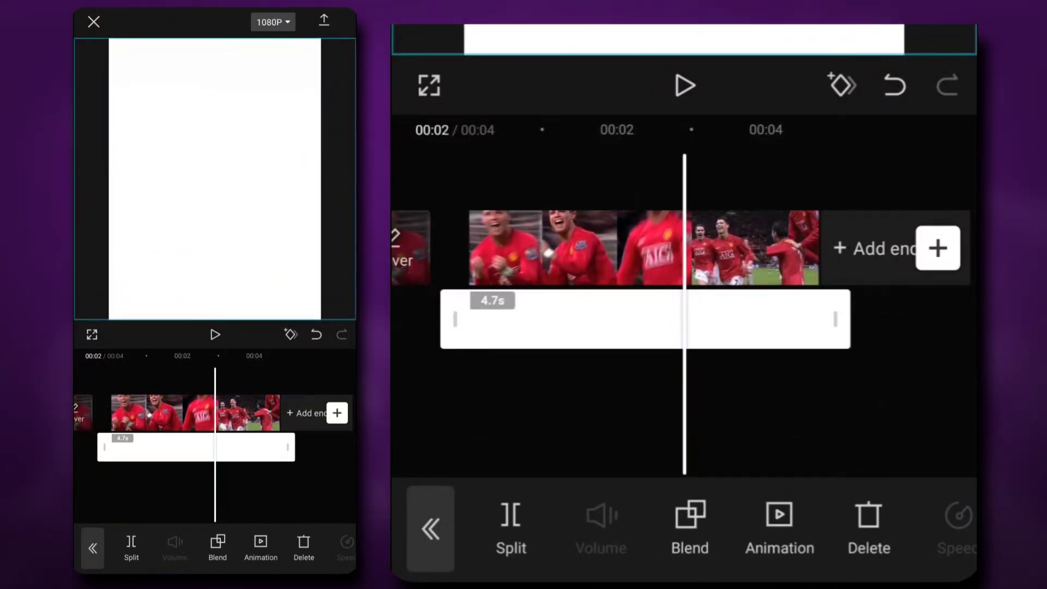
Step: Raise the white overlay's vignette adjustment strongly so its edges darken, and apply it
{"action": "left_click_drag", "start_coordinate": [257, 563], "coordinate": [207, 562]}
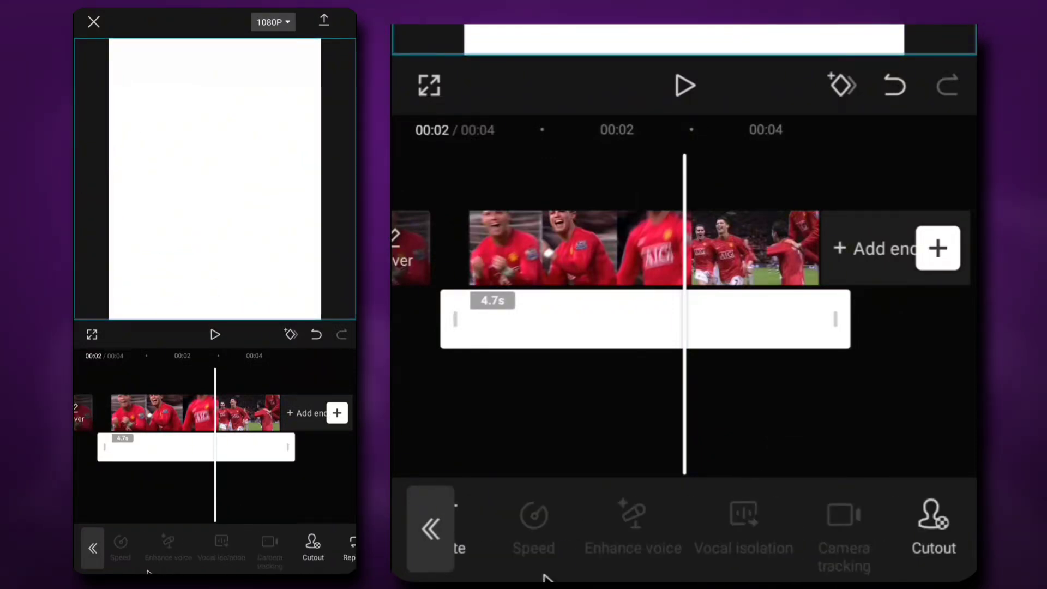
{"action": "left_click_drag", "start_coordinate": [888, 532], "coordinate": [587, 572]}
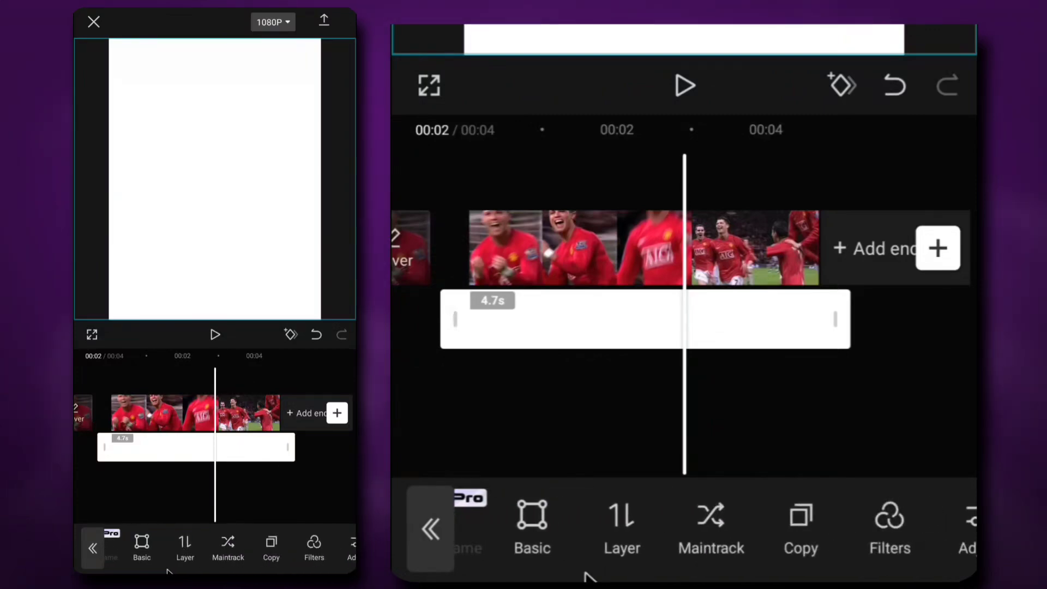
{"action": "left_click_drag", "start_coordinate": [944, 540], "coordinate": [750, 551]}
{"action": "left_click", "coordinate": [792, 524]}
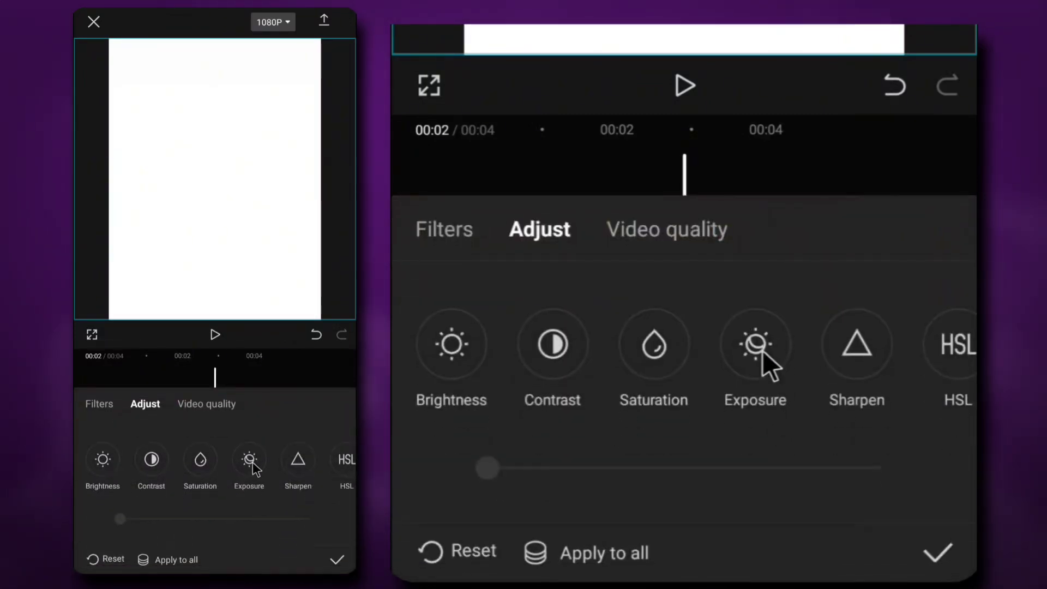
{"action": "left_click_drag", "start_coordinate": [766, 363], "coordinate": [533, 386]}
{"action": "left_click_drag", "start_coordinate": [841, 355], "coordinate": [694, 362]}
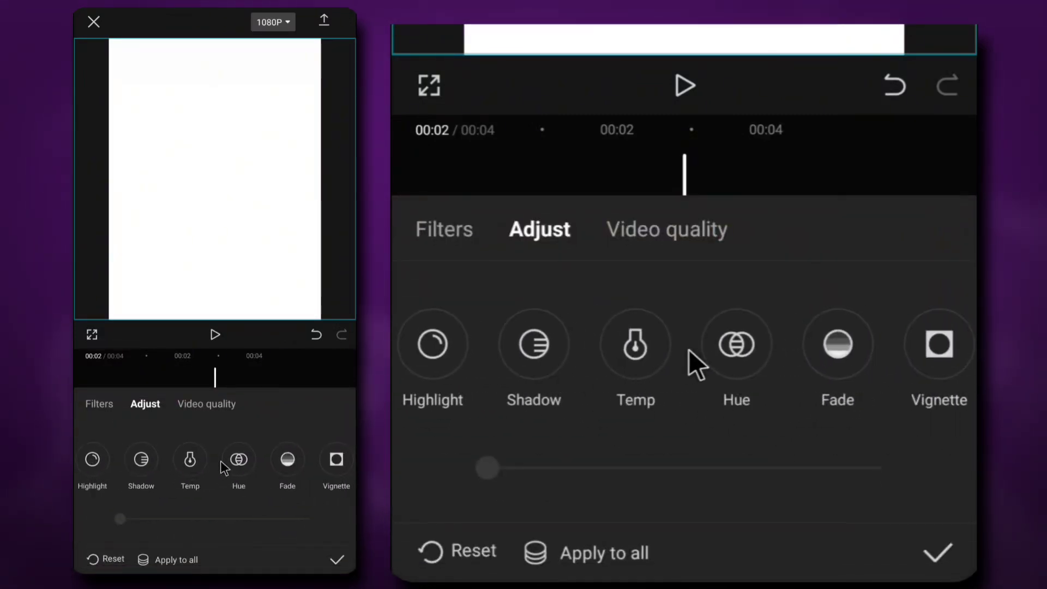
{"action": "left_click", "coordinate": [816, 347]}
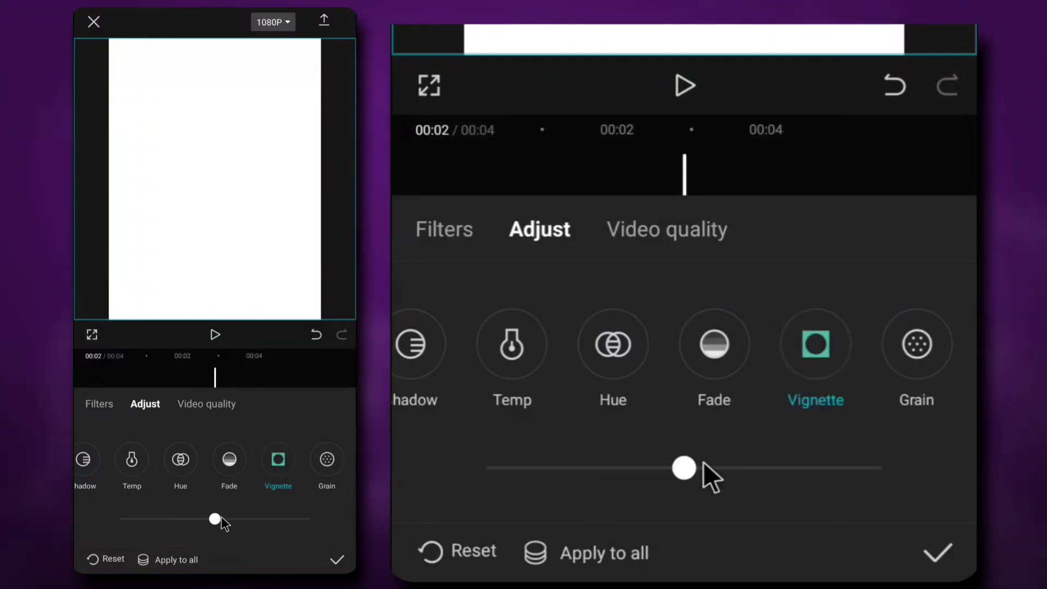
{"action": "left_click_drag", "start_coordinate": [703, 462], "coordinate": [817, 471]}
{"action": "left_click", "coordinate": [937, 553]}
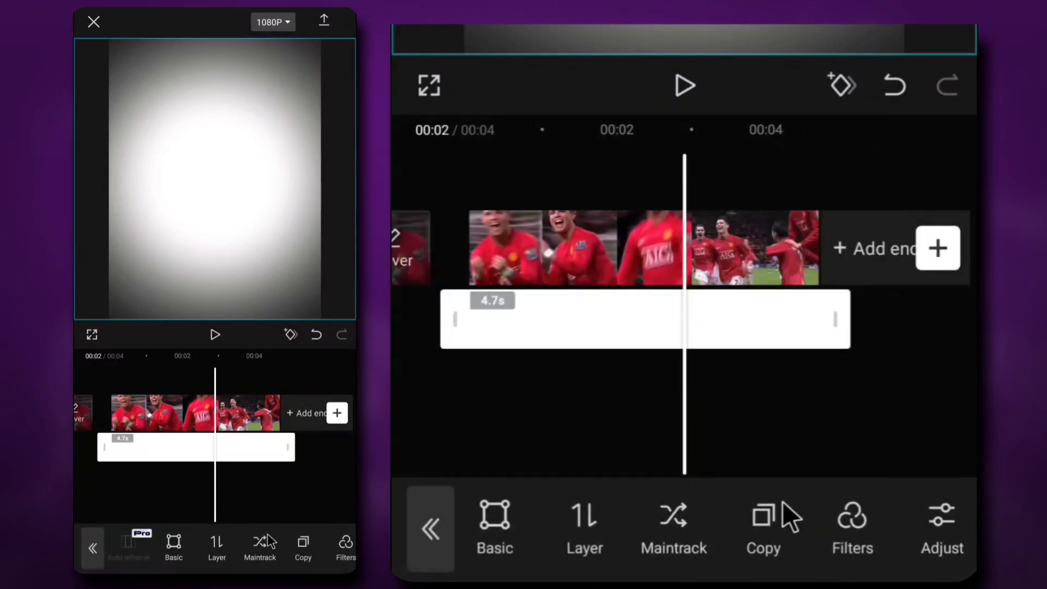
Step: Set the white overlay's blend mode to Overlay with an opacity of 30
{"action": "left_click_drag", "start_coordinate": [573, 537], "coordinate": [878, 533]}
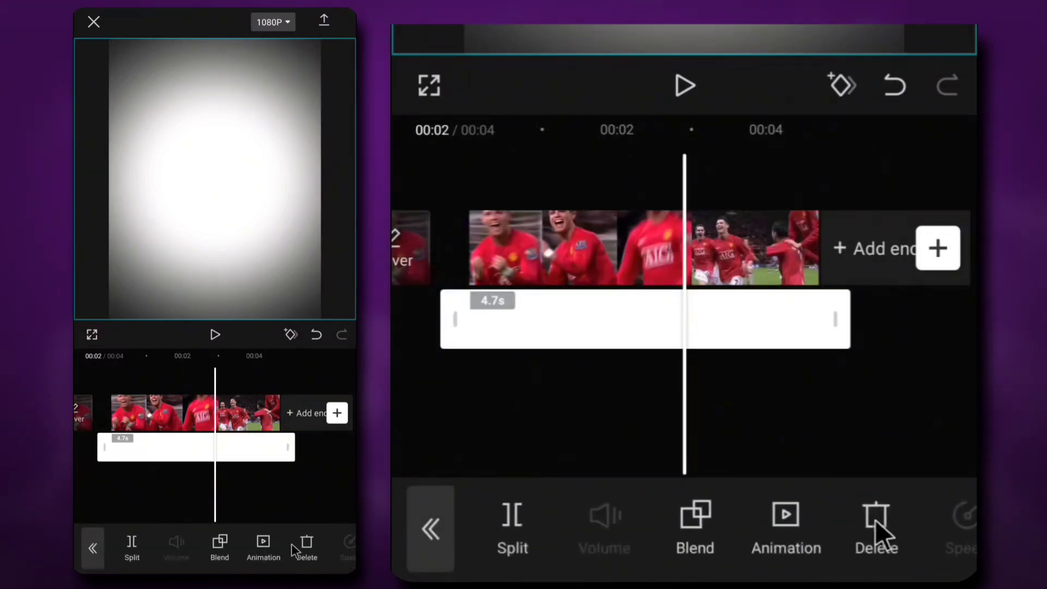
{"action": "left_click", "coordinate": [699, 513]}
{"action": "left_click", "coordinate": [741, 381]}
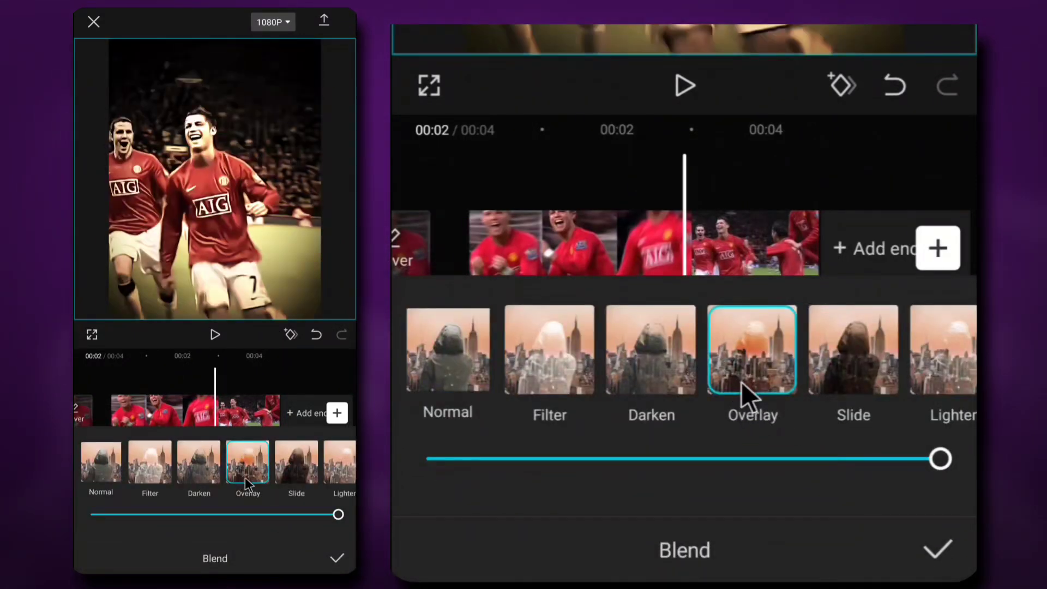
{"action": "left_click_drag", "start_coordinate": [939, 459], "coordinate": [578, 512]}
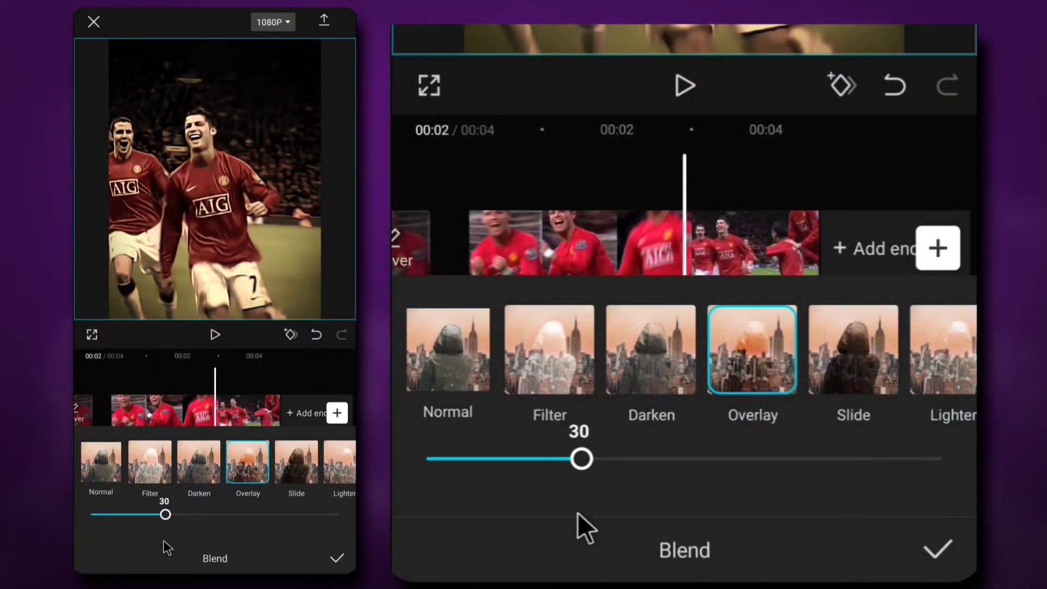
{"action": "left_click", "coordinate": [946, 551]}
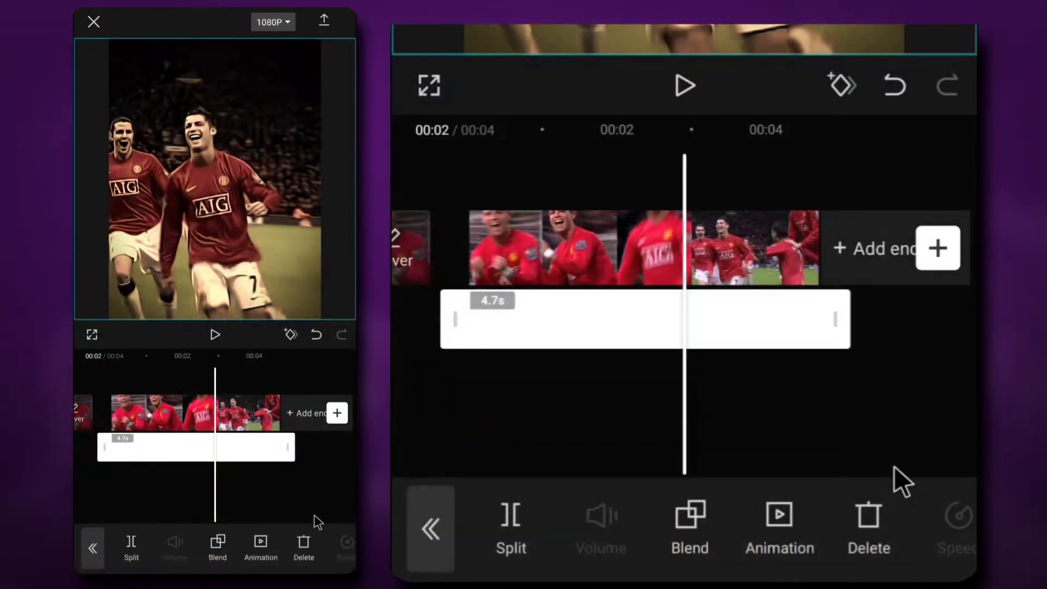
Step: Deselect the overlay and play back the whole video from the start to check the finished look
{"action": "left_click", "coordinate": [748, 428]}
{"action": "left_click_drag", "start_coordinate": [747, 428], "coordinate": [858, 211]}
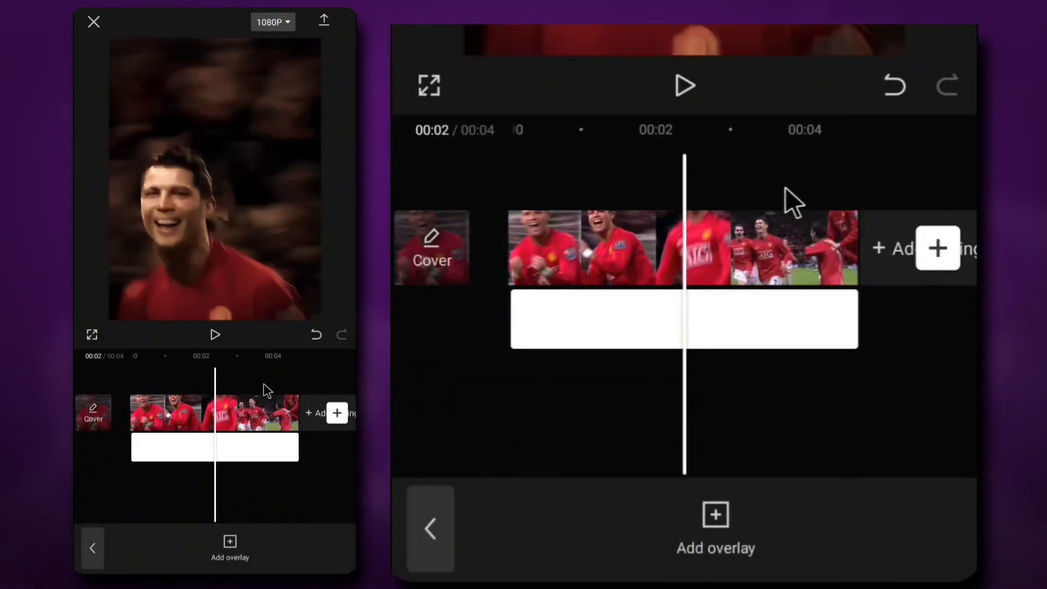
{"action": "left_click_drag", "start_coordinate": [785, 187], "coordinate": [947, 130]}
{"action": "left_click", "coordinate": [683, 90]}
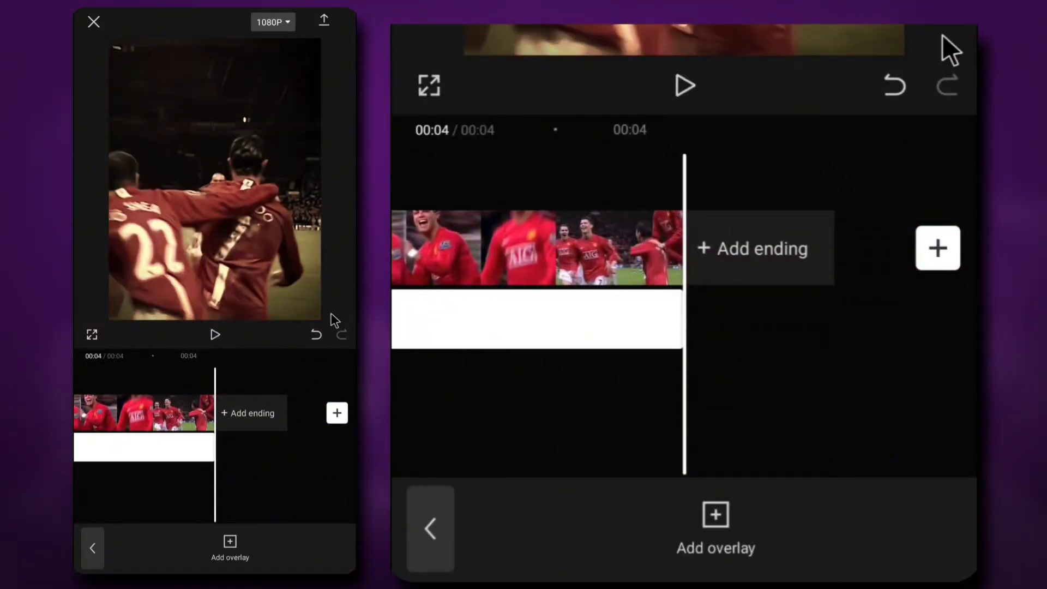
{"action": "left_click", "coordinate": [698, 82]}
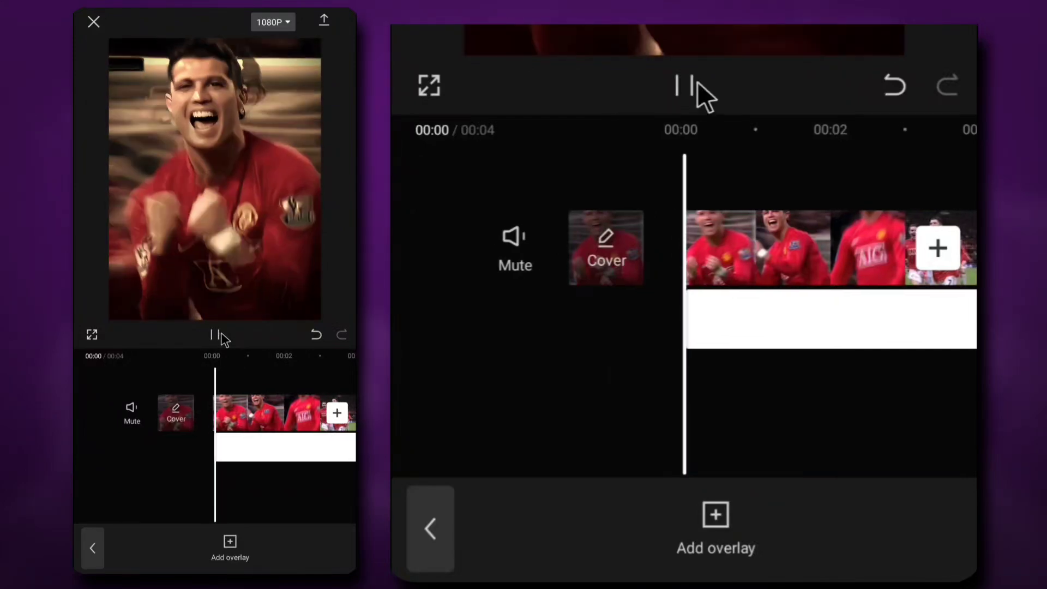